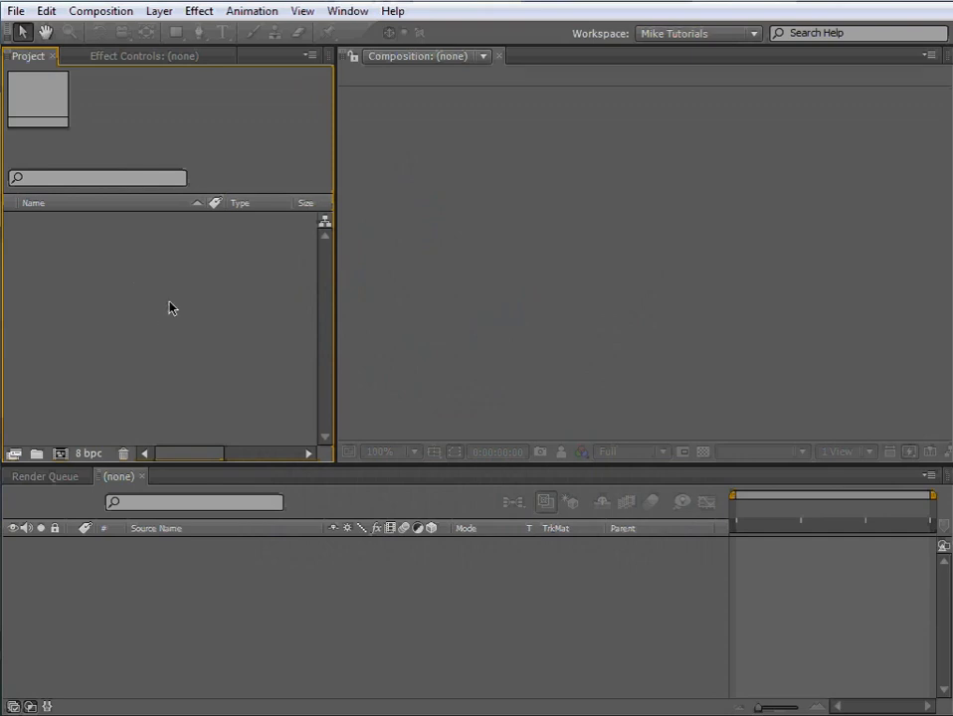
# - Import the generic logo PNG file into the project as footage
pyautogui.doubleClick(170, 307)
pyautogui.click(237, 205)
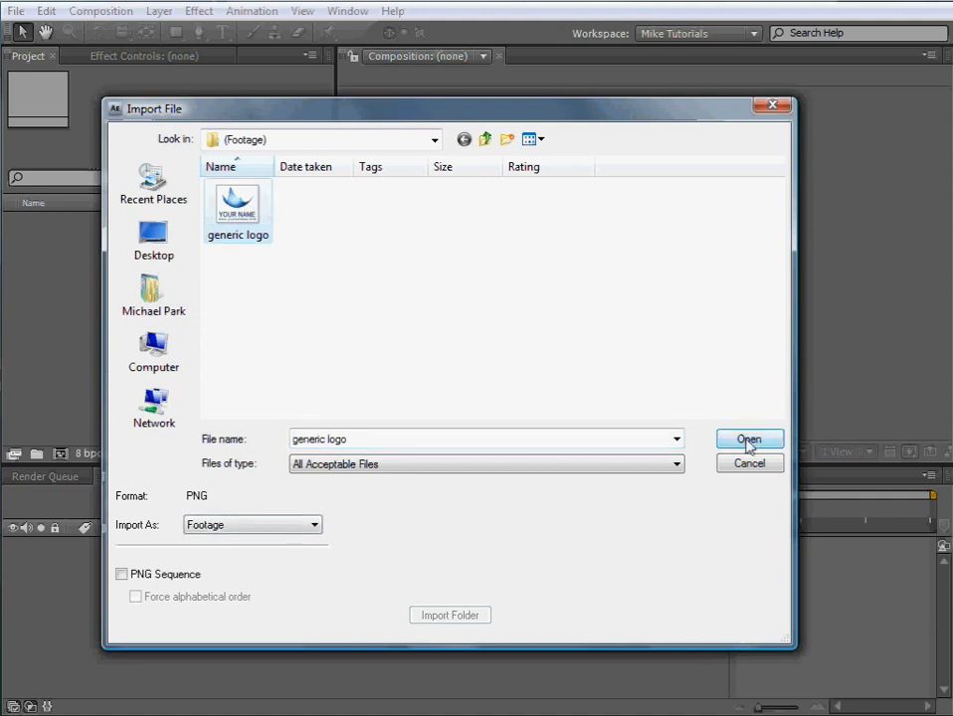
pyautogui.click(748, 441)
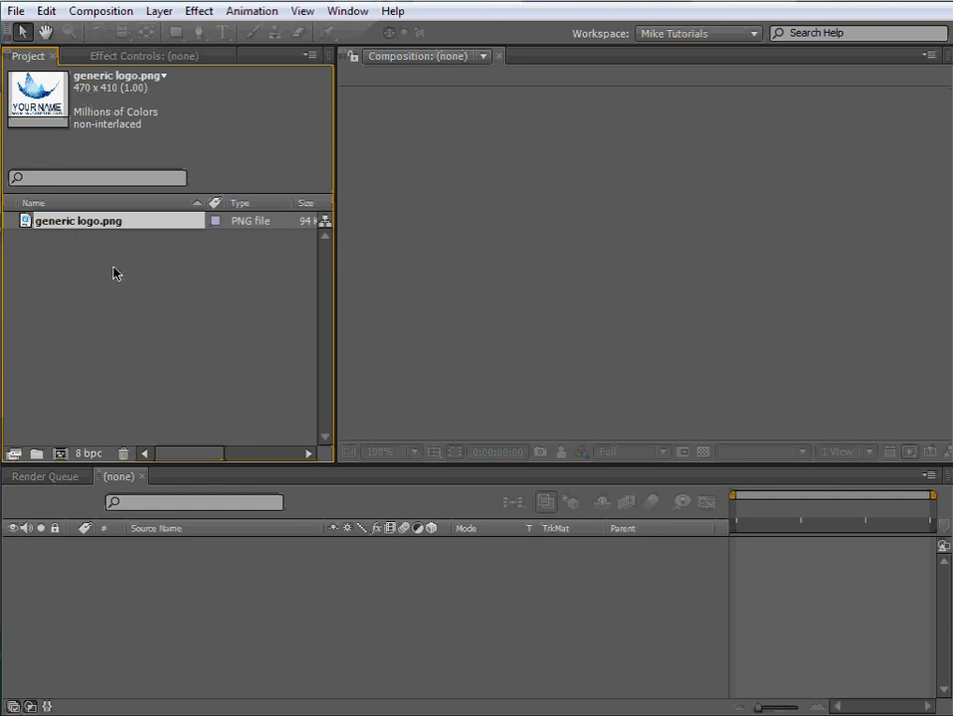
# - Create a new composition from the generic logo.png footage, matching its size
pyautogui.click(133, 294)
pyautogui.click(68, 225)
pyautogui.moveTo(57, 227); pyautogui.dragTo(60, 454)
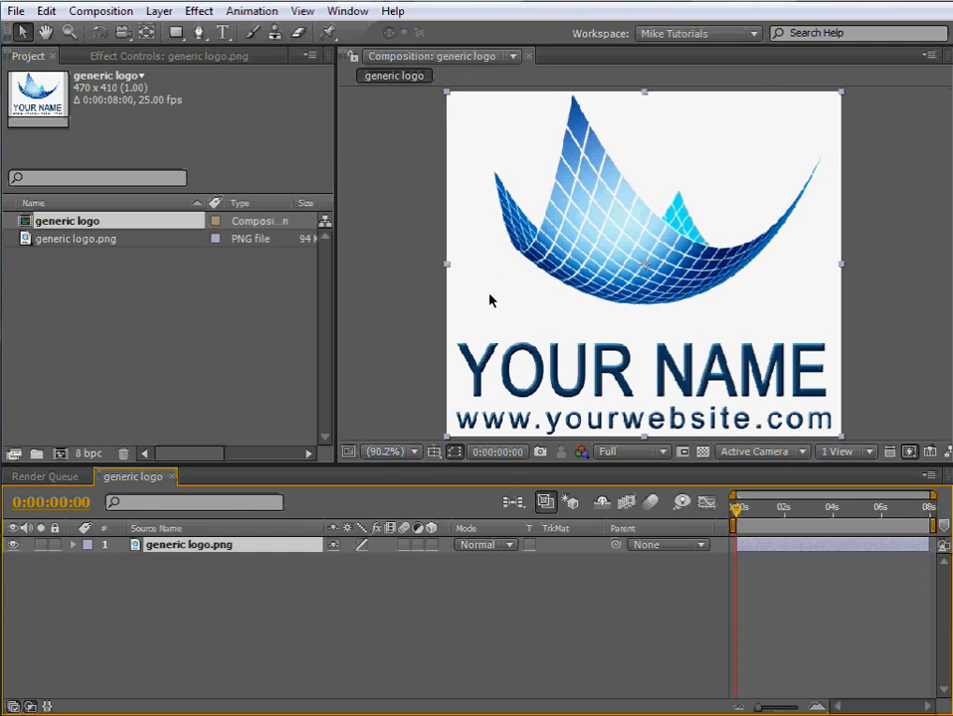
# - Apply the Luma Key effect to the generic logo.png layer and set its key type to Key Out Brighter
pyautogui.click(199, 11)
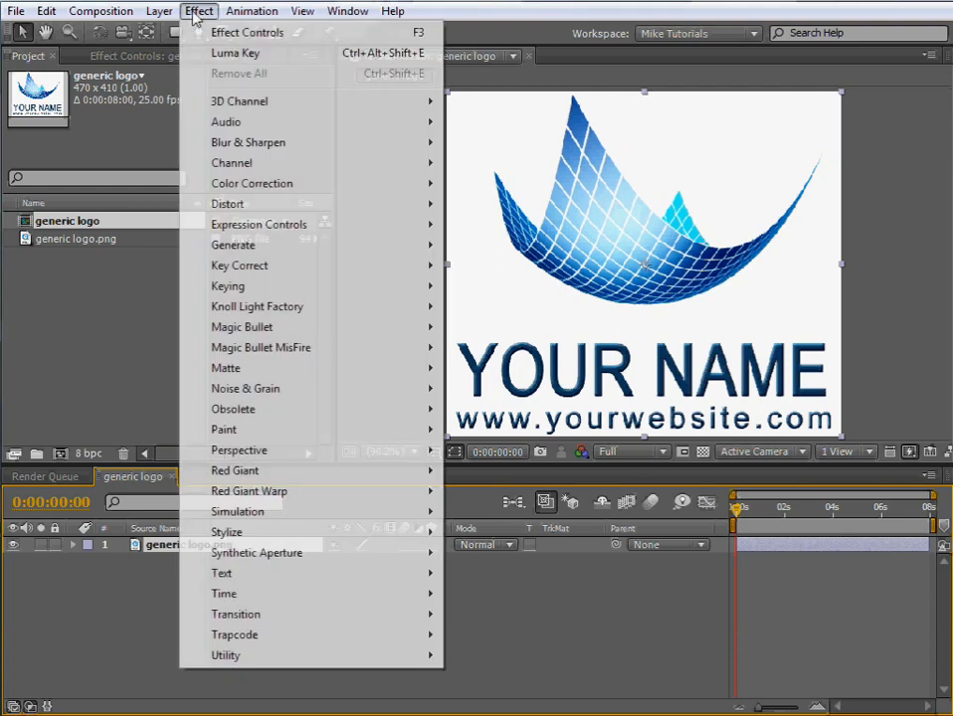
pyautogui.moveTo(326, 287)
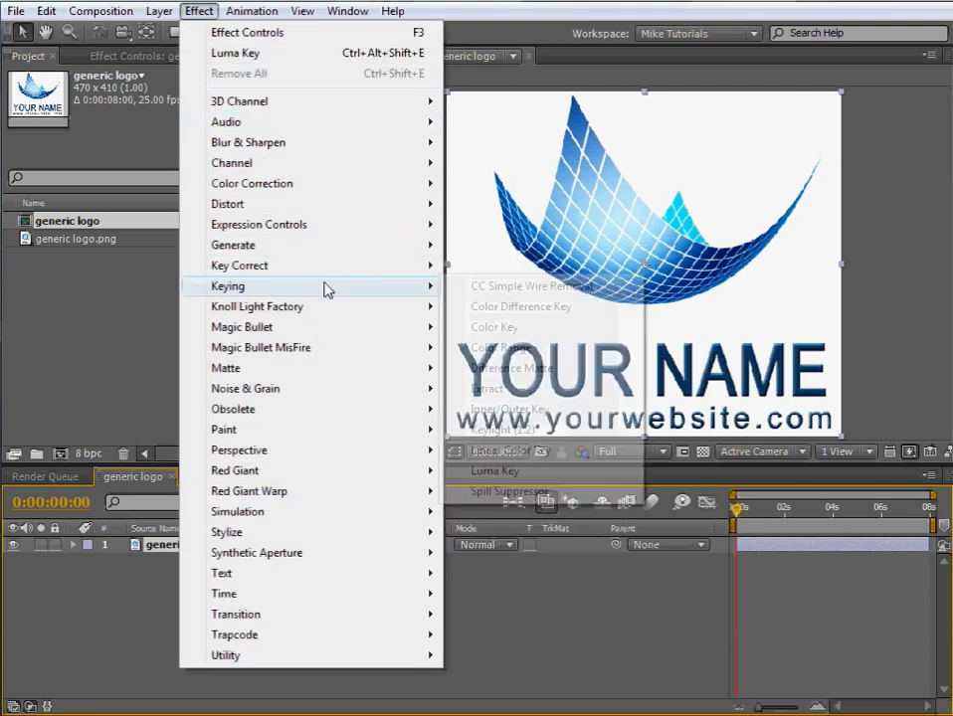
pyautogui.click(494, 471)
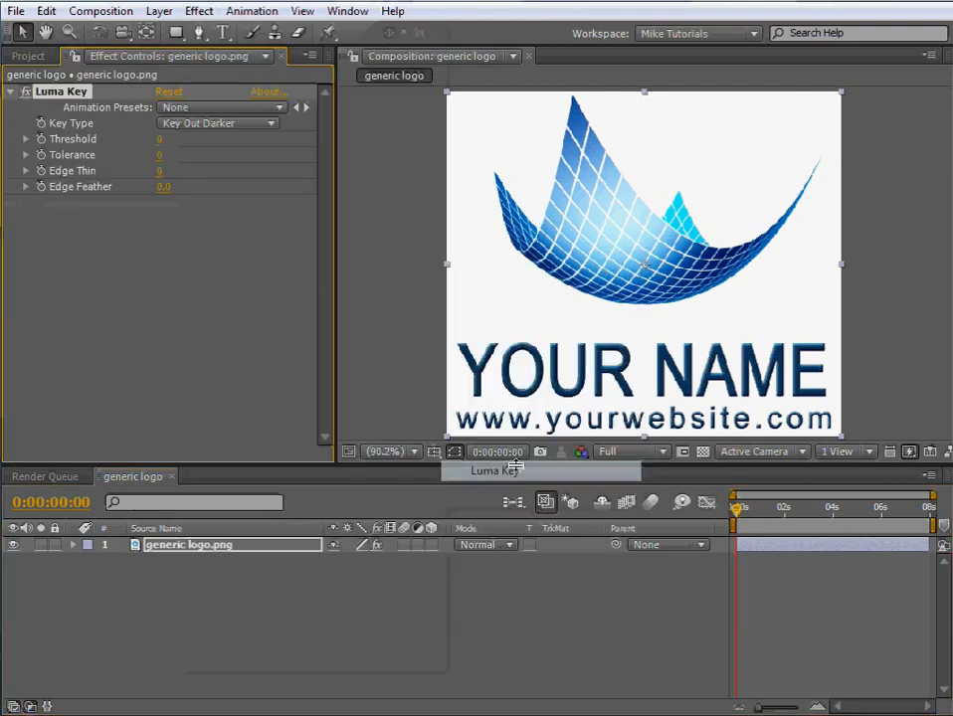
pyautogui.click(238, 127)
pyautogui.click(229, 104)
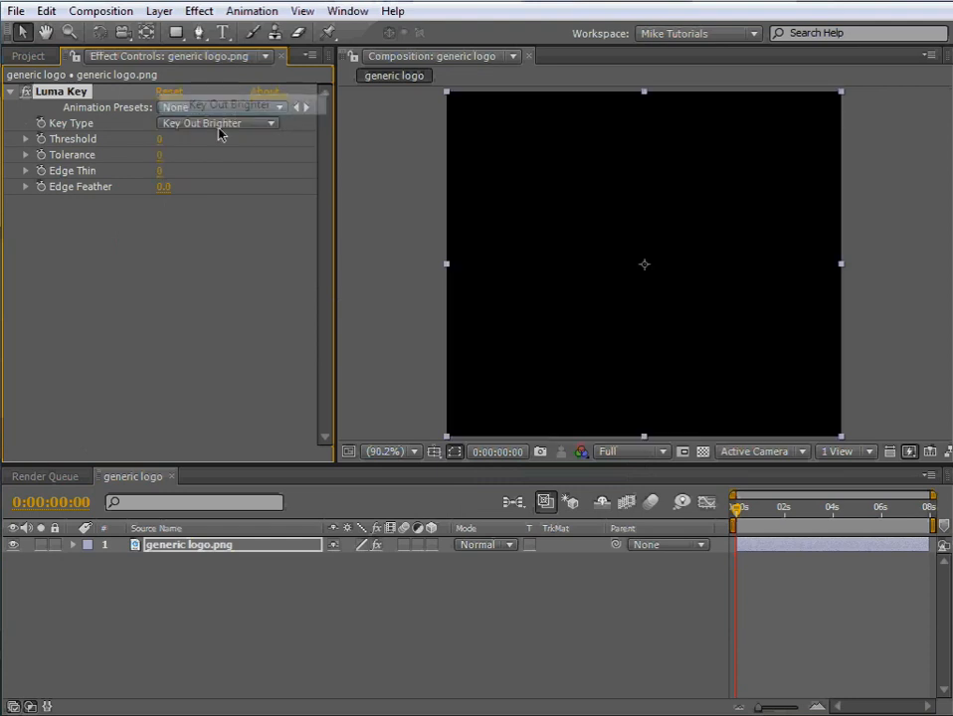
# - Set the Luma Key threshold to 253 and its edge feather to 2
pyautogui.click(160, 139)
pyautogui.write('253')
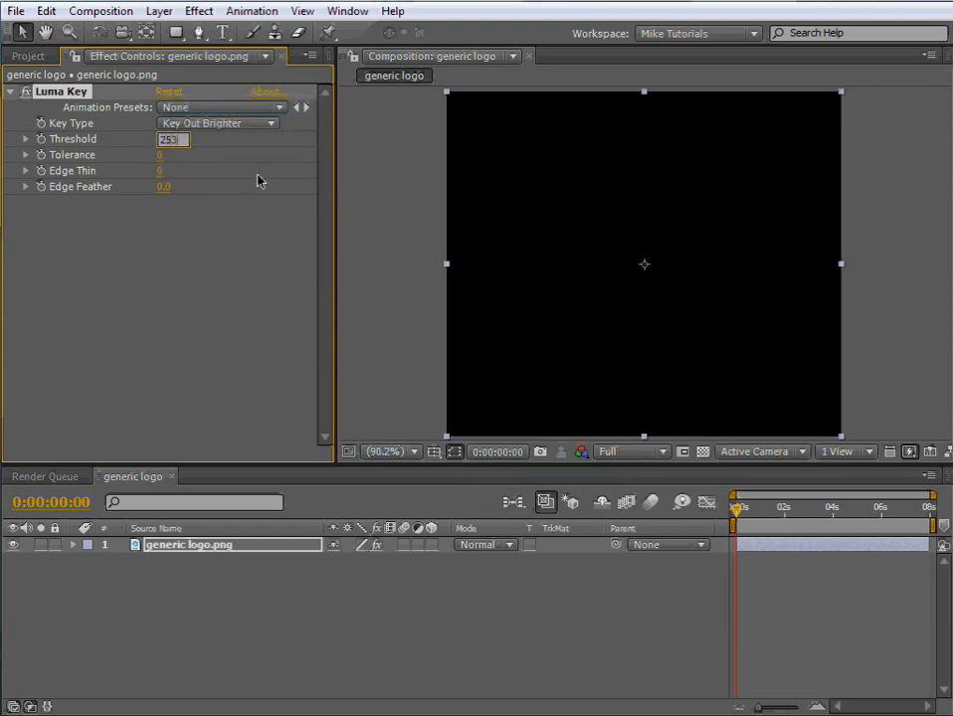
pyautogui.press('Return')
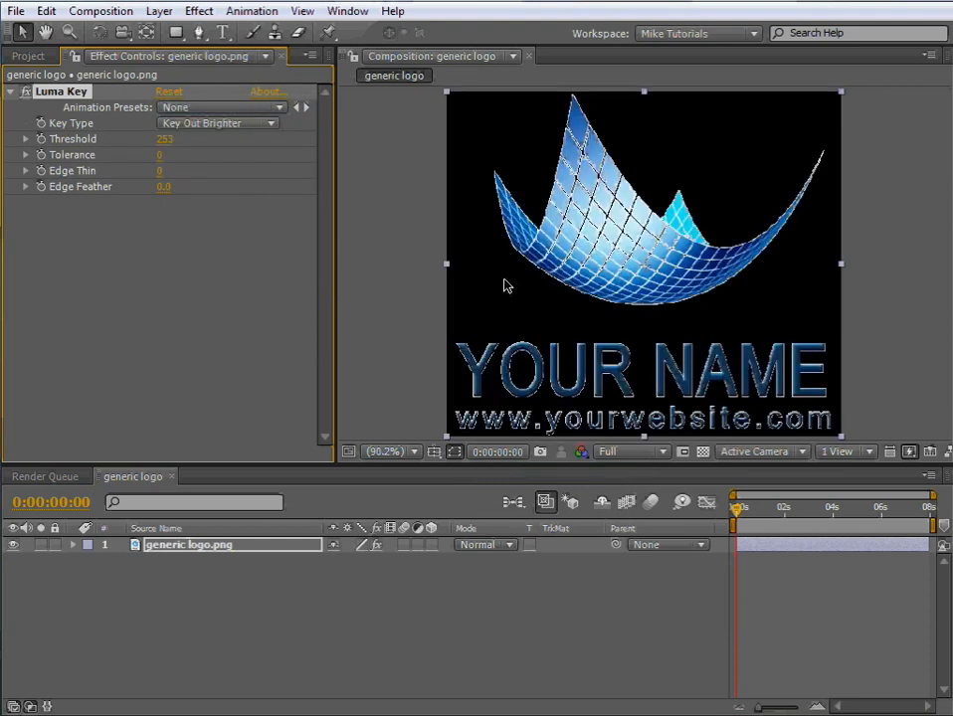
pyautogui.click(164, 189)
pyautogui.write('2')
pyautogui.press('Return')
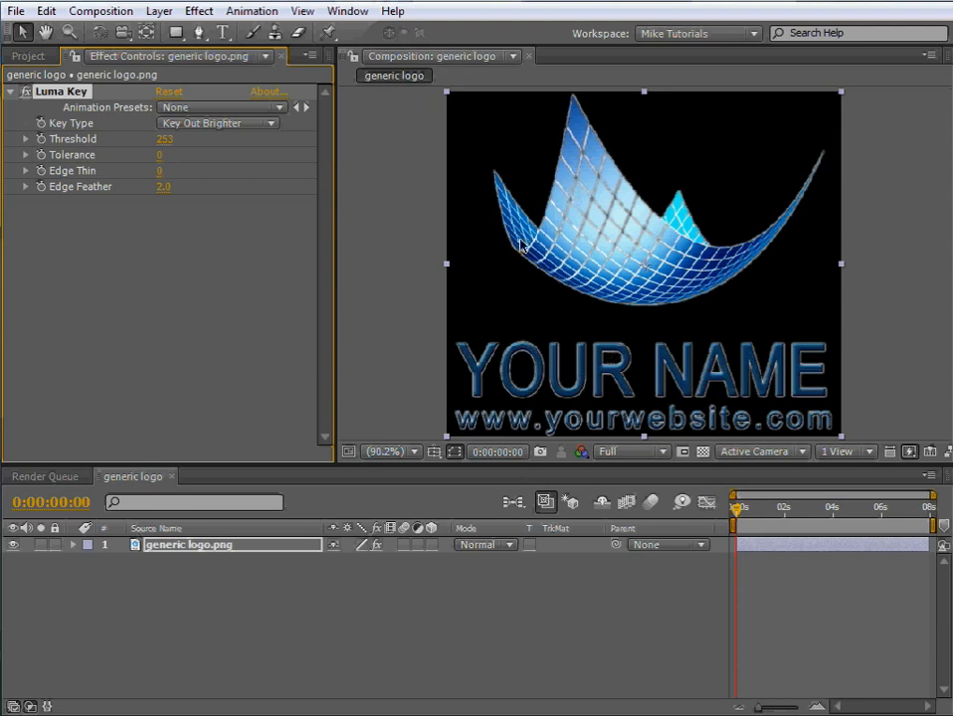
# - Create a new HDV/HDTV 720 25 composition named Explode with a duration of 3 seconds
pyautogui.click(28, 55)
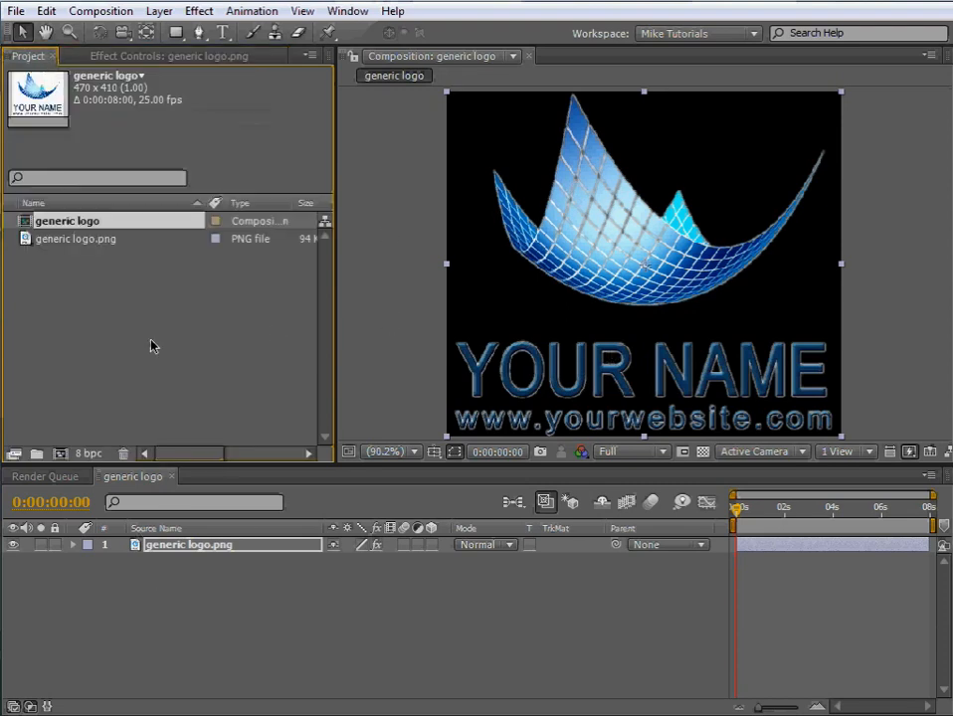
pyautogui.click(159, 579)
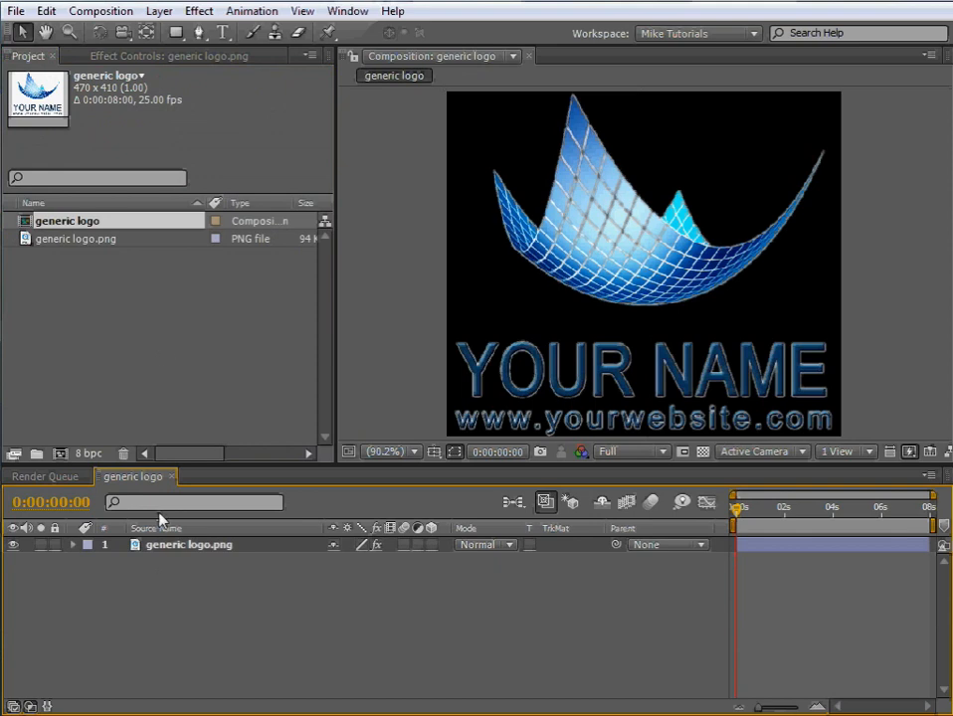
pyautogui.click(100, 11)
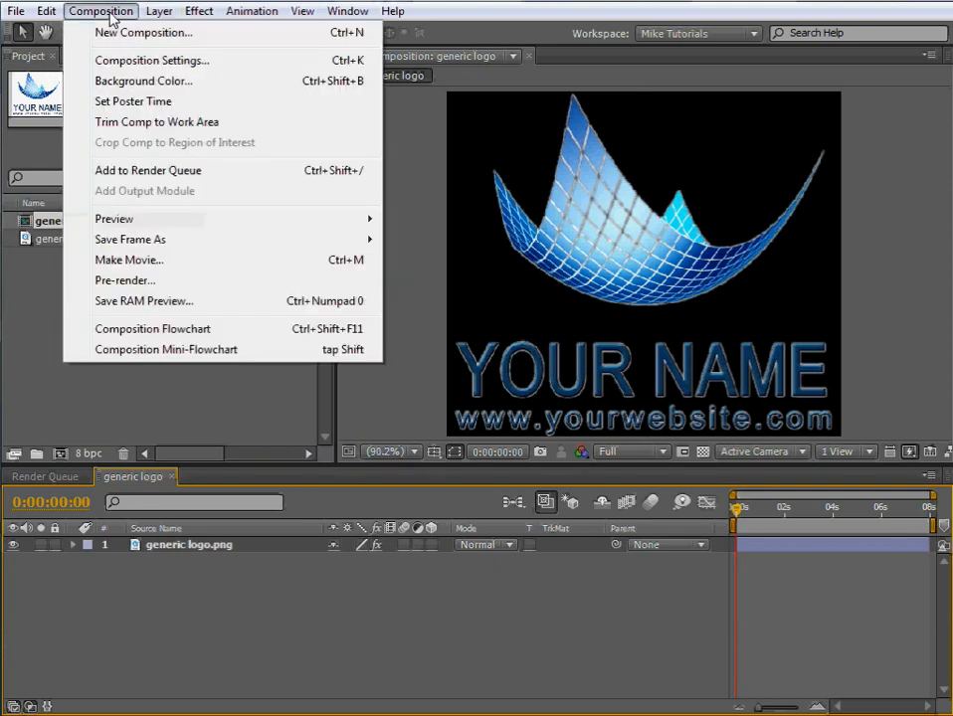
pyautogui.click(121, 32)
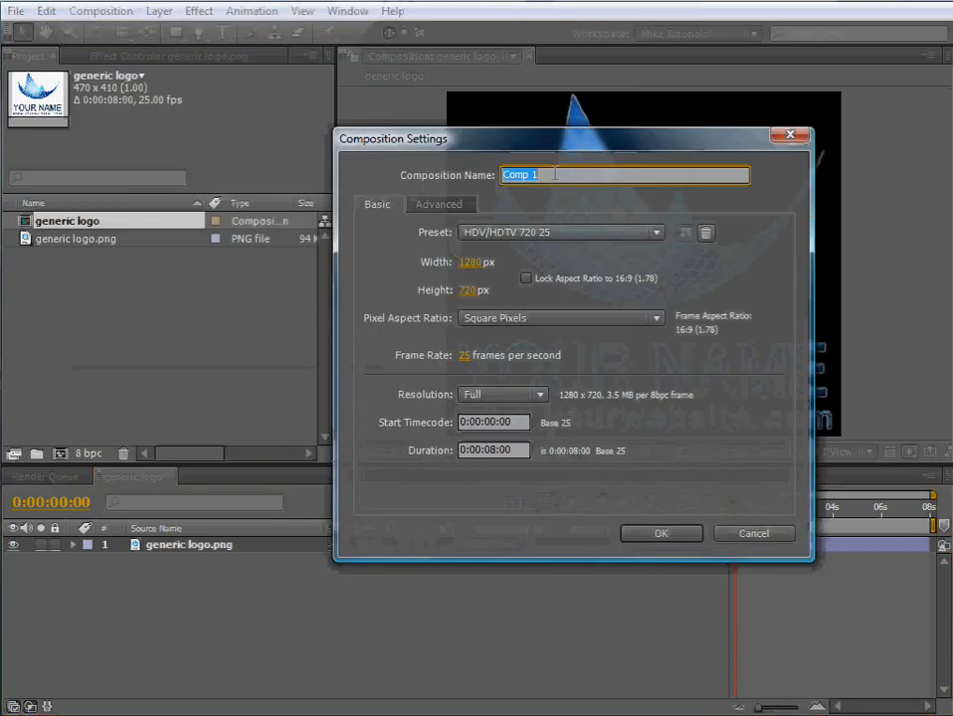
pyautogui.write('Explode')
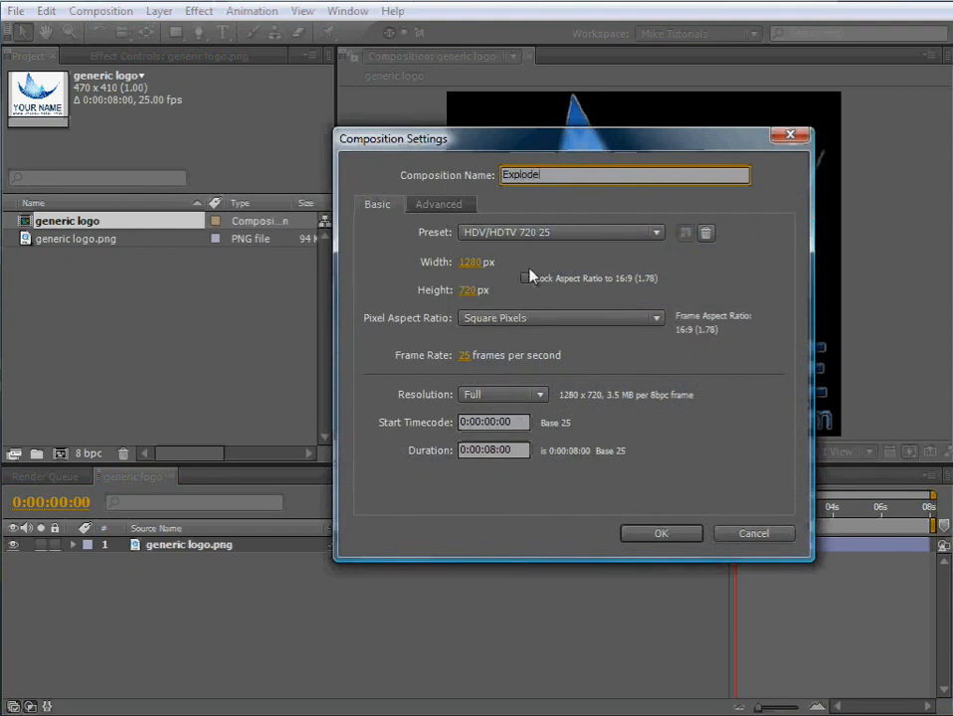
pyautogui.click(493, 449)
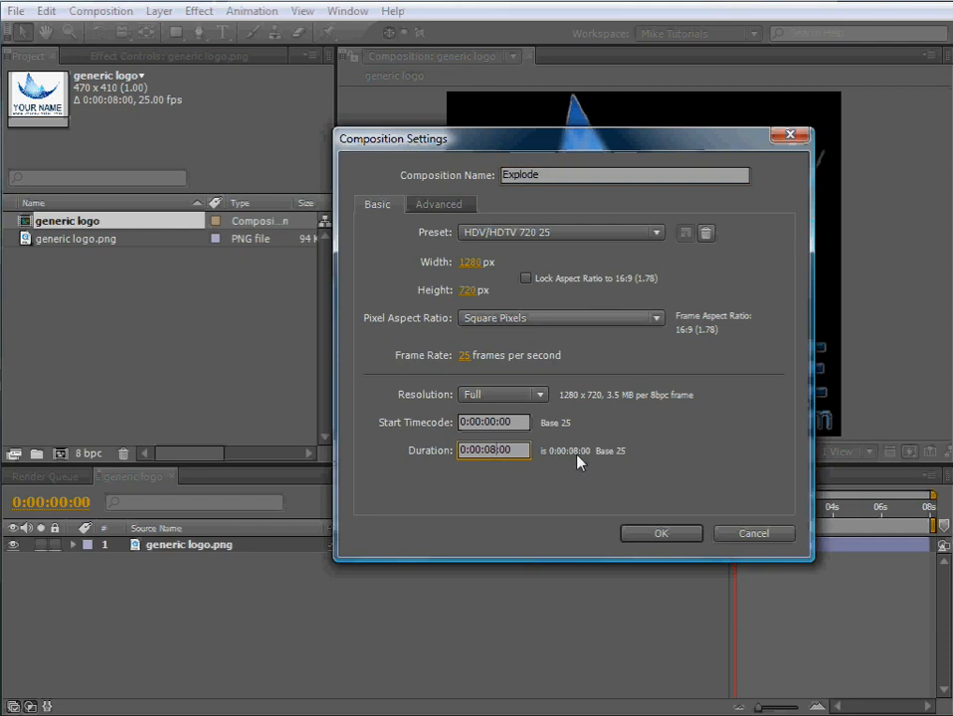
pyautogui.write('3')
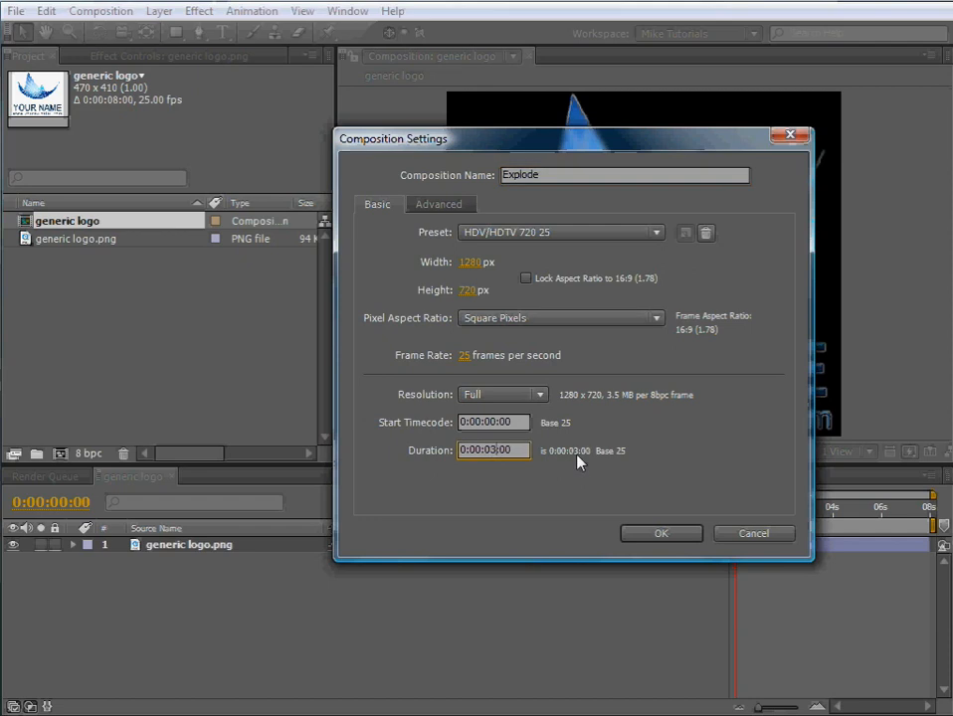
pyautogui.click(652, 538)
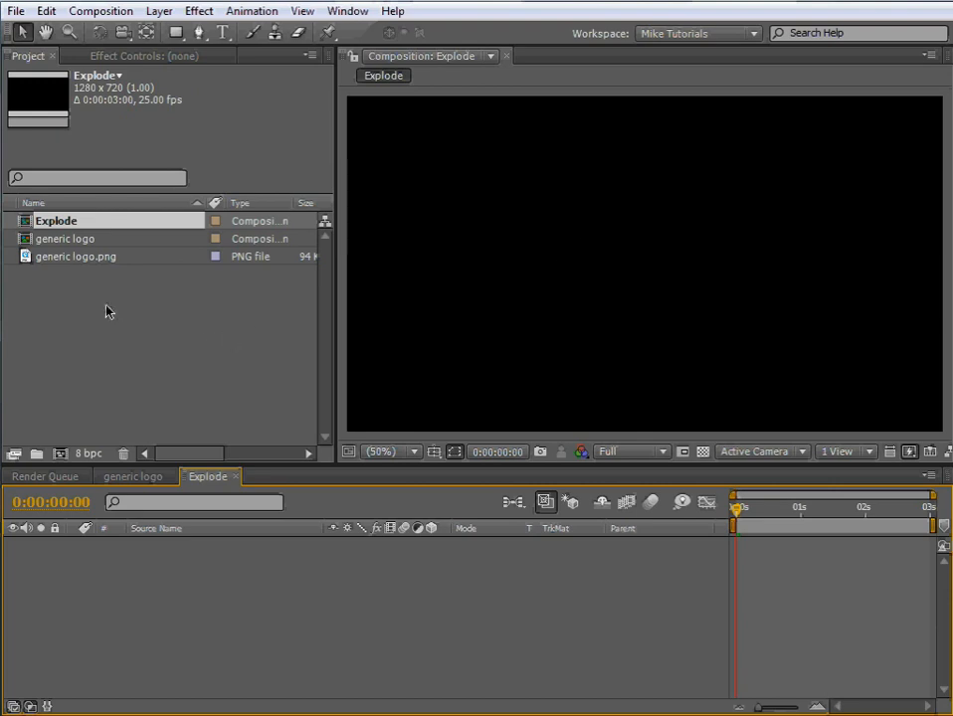
# - Add the generic logo composition as a layer in the Explode composition and make it a 3D layer
pyautogui.click(58, 240)
pyautogui.moveTo(58, 244); pyautogui.dragTo(105, 578)
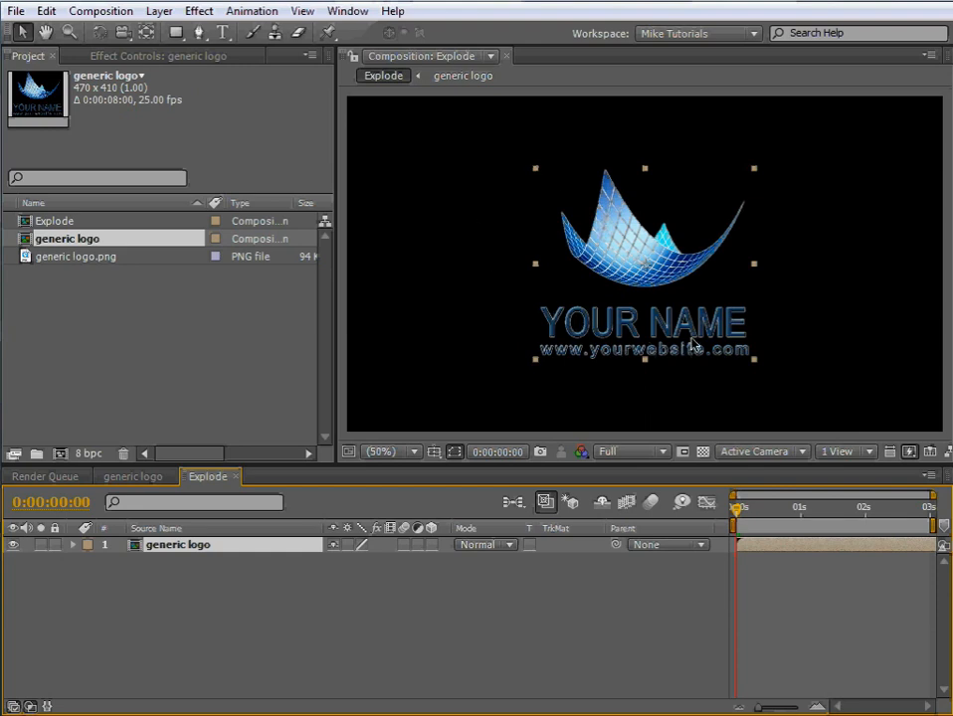
pyautogui.click(432, 546)
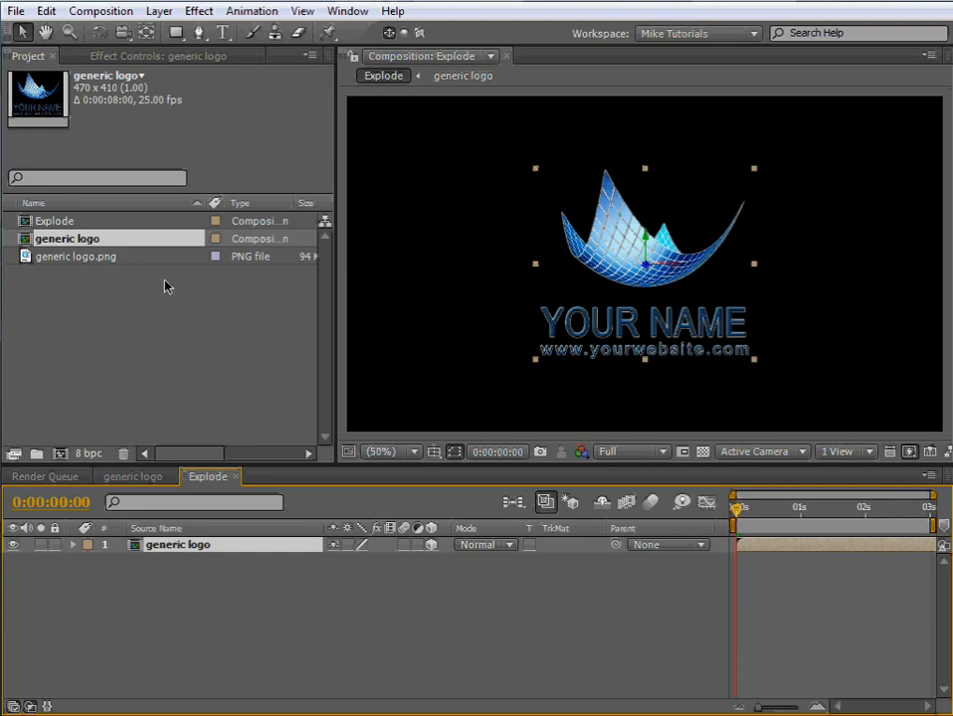
# - Create a solid layer named Particular at composition size with the light blue color 7DA2FF
pyautogui.click(159, 11)
pyautogui.moveTo(153, 34)
pyautogui.click(493, 56)
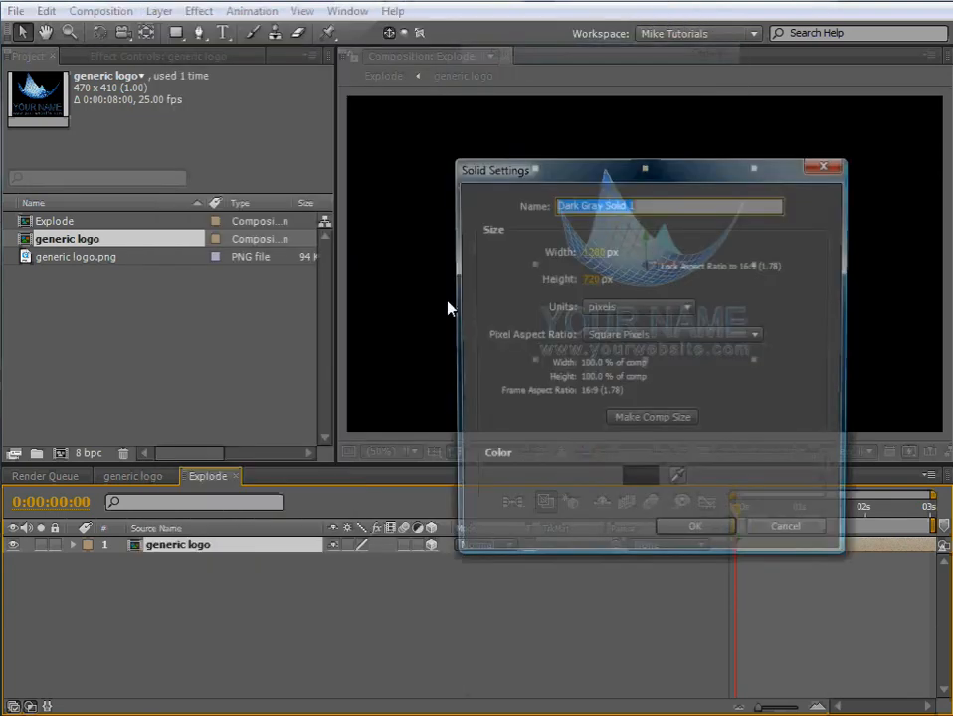
pyautogui.write('Pa')
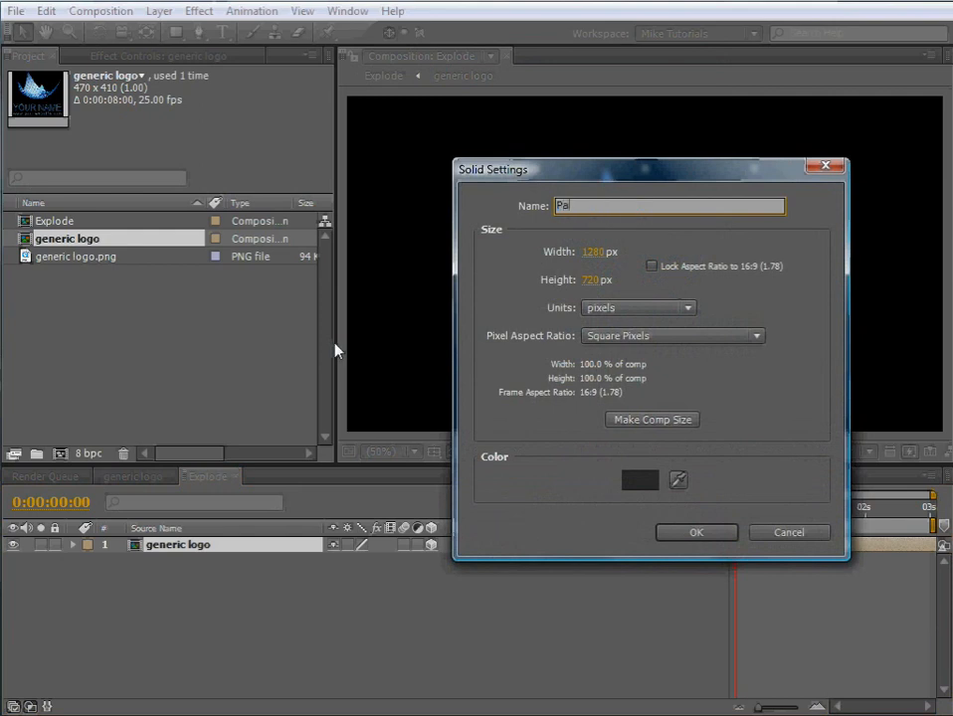
pyautogui.write('rticular')
pyautogui.click(655, 420)
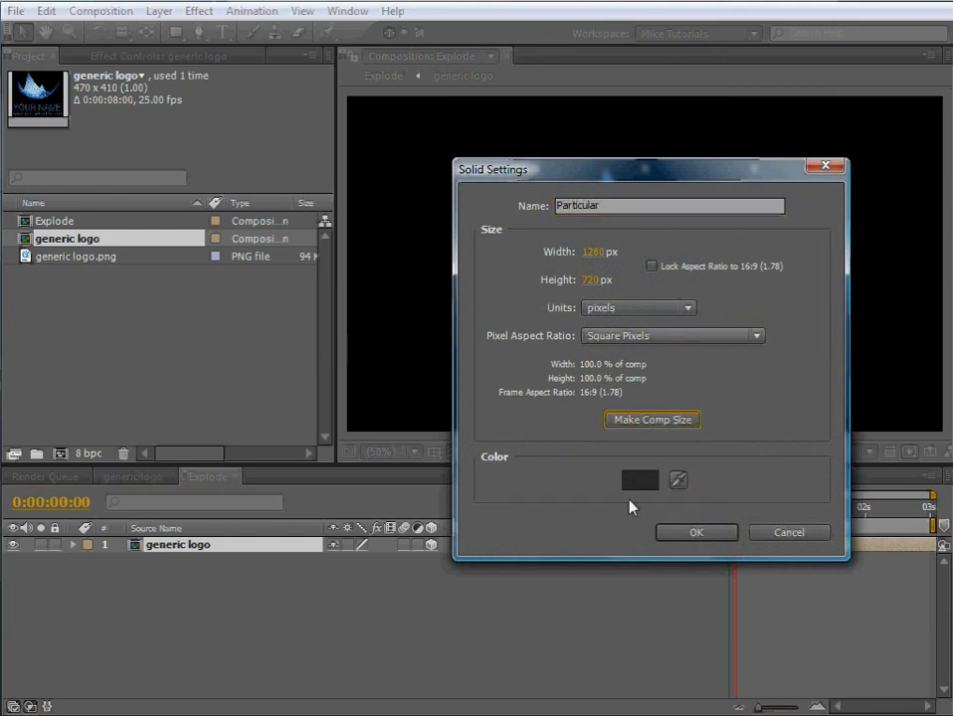
pyautogui.click(639, 484)
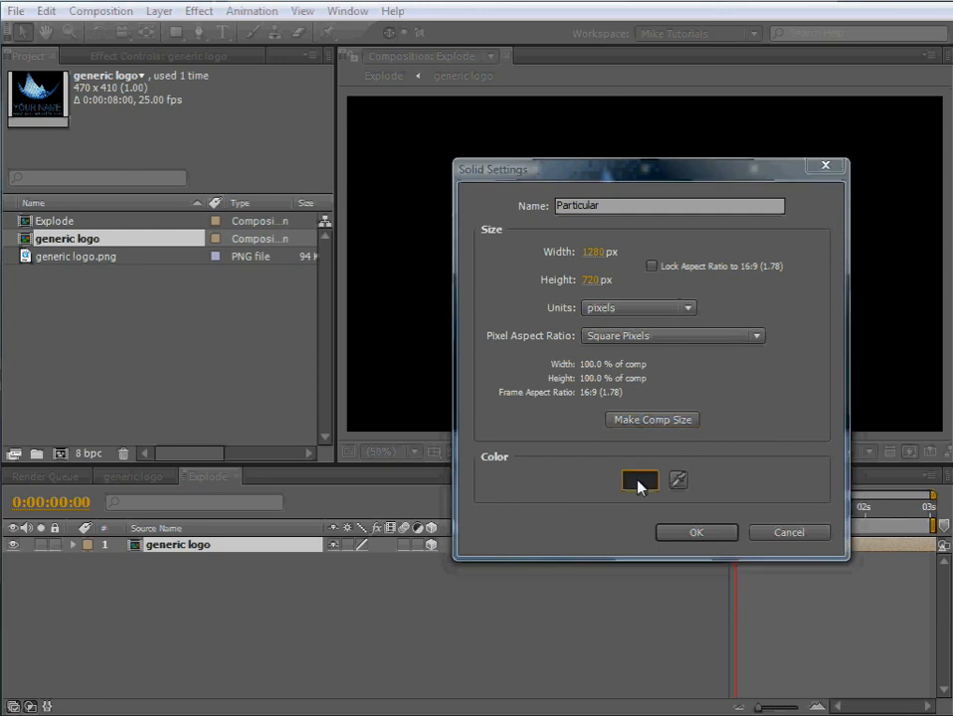
pyautogui.click(554, 339)
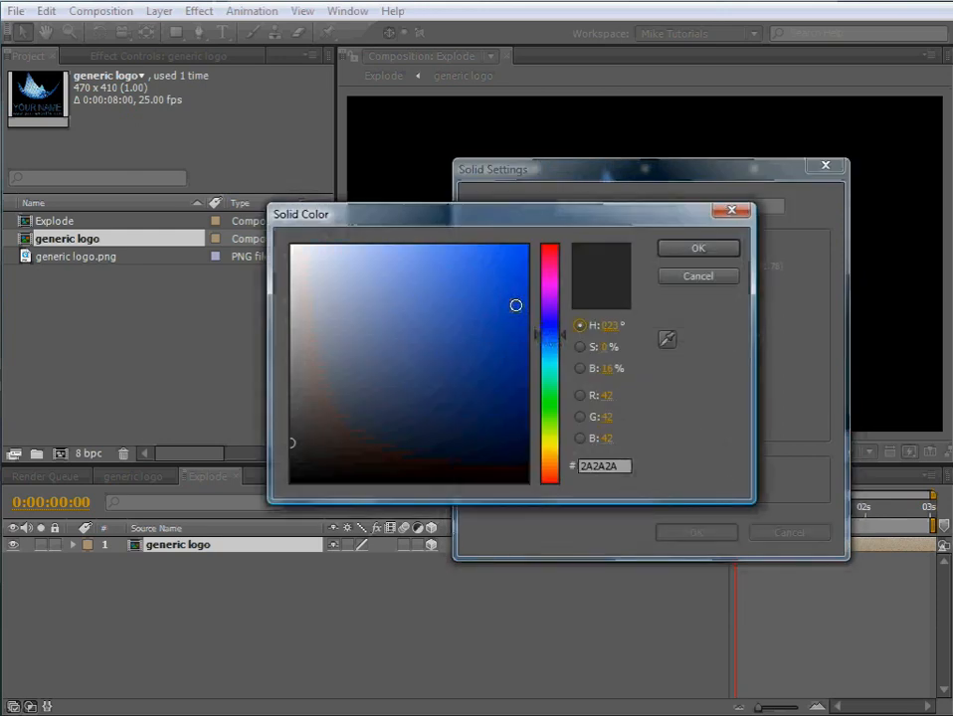
pyautogui.click(412, 245)
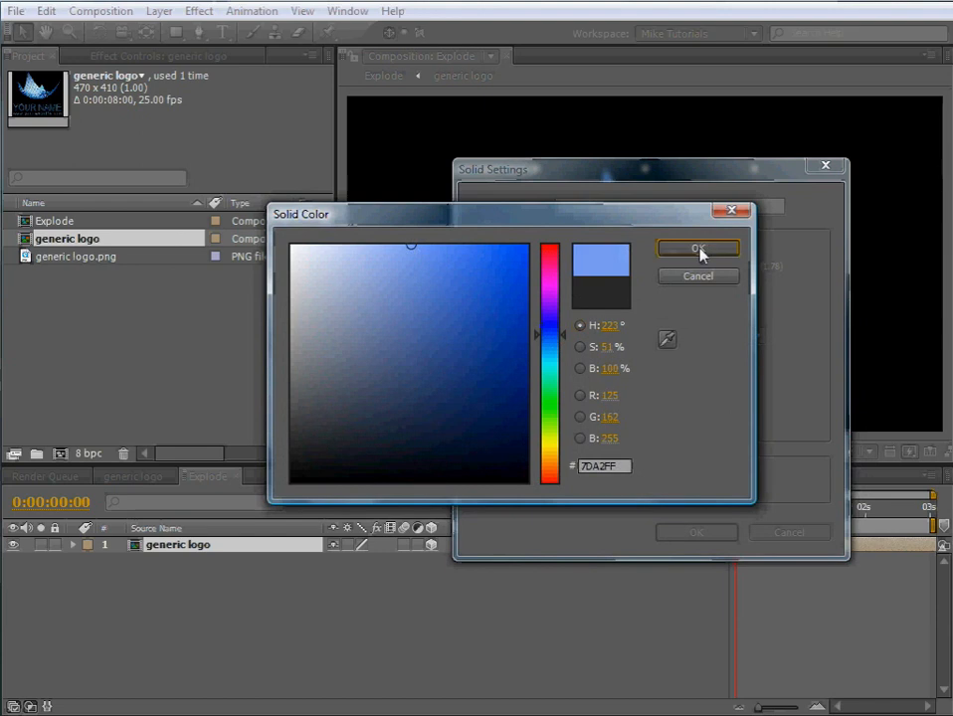
pyautogui.click(672, 253)
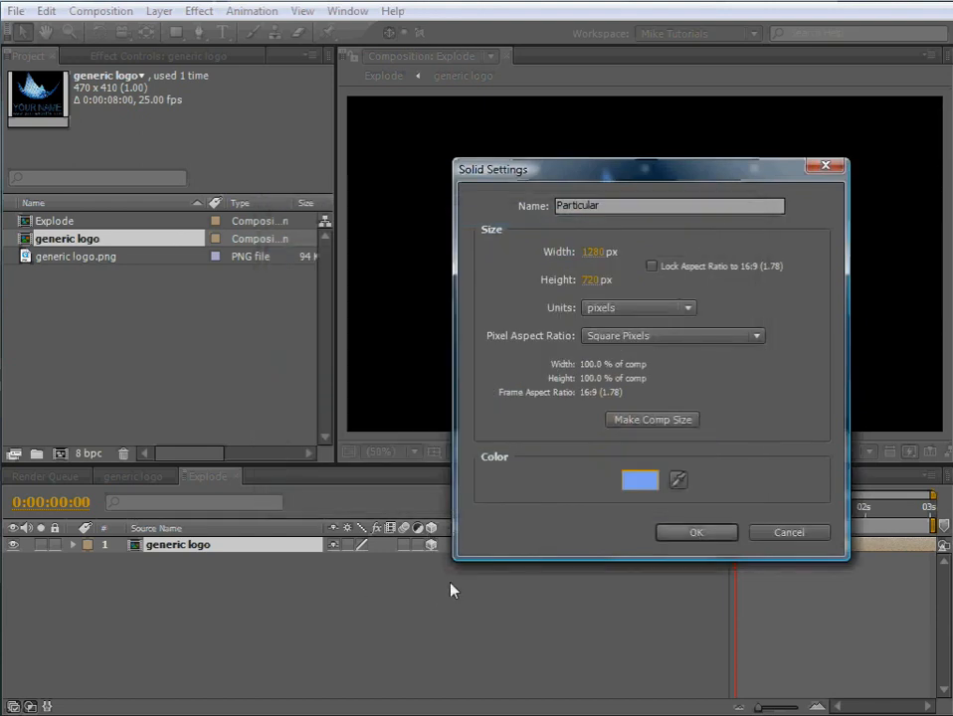
pyautogui.click(697, 535)
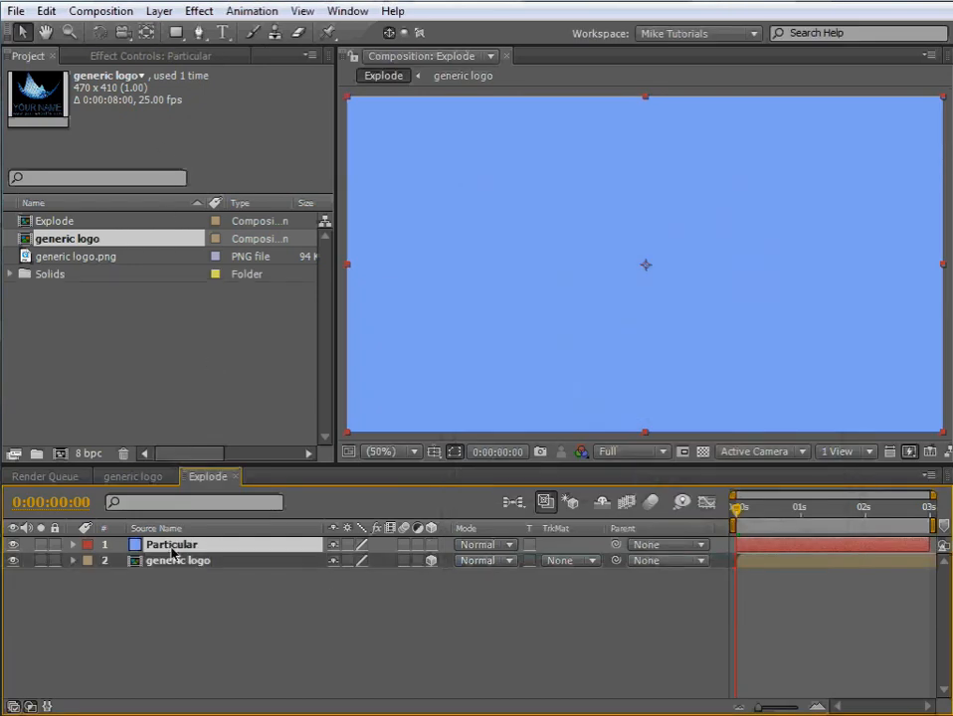
# - Apply the Trapcode Particular effect to the Particular solid and set its emitter type to Layer Grid
pyautogui.click(198, 11)
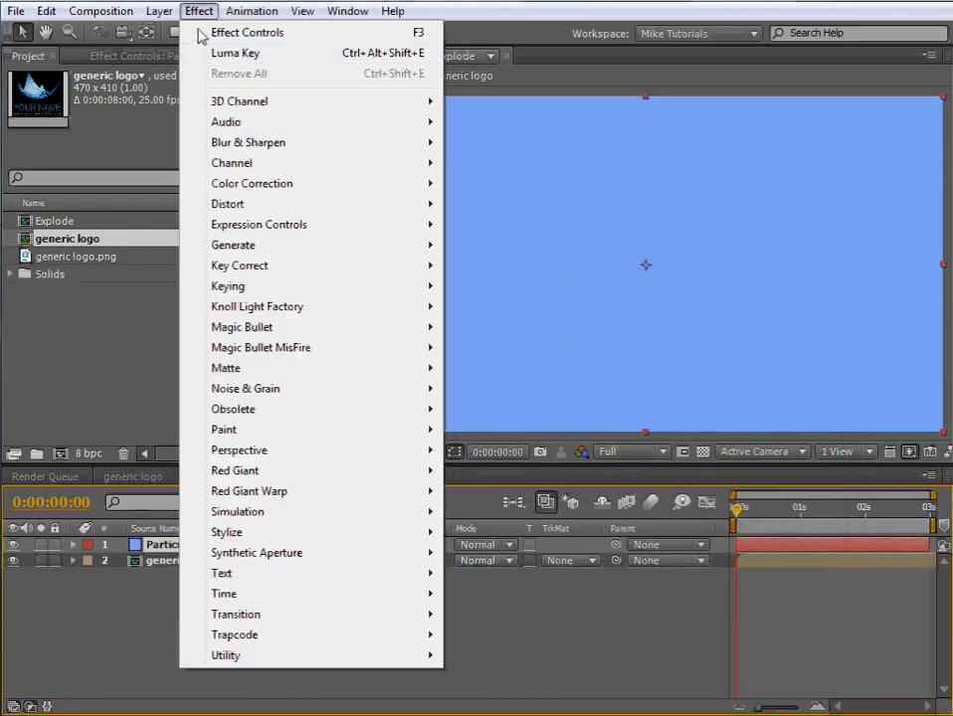
pyautogui.moveTo(342, 637)
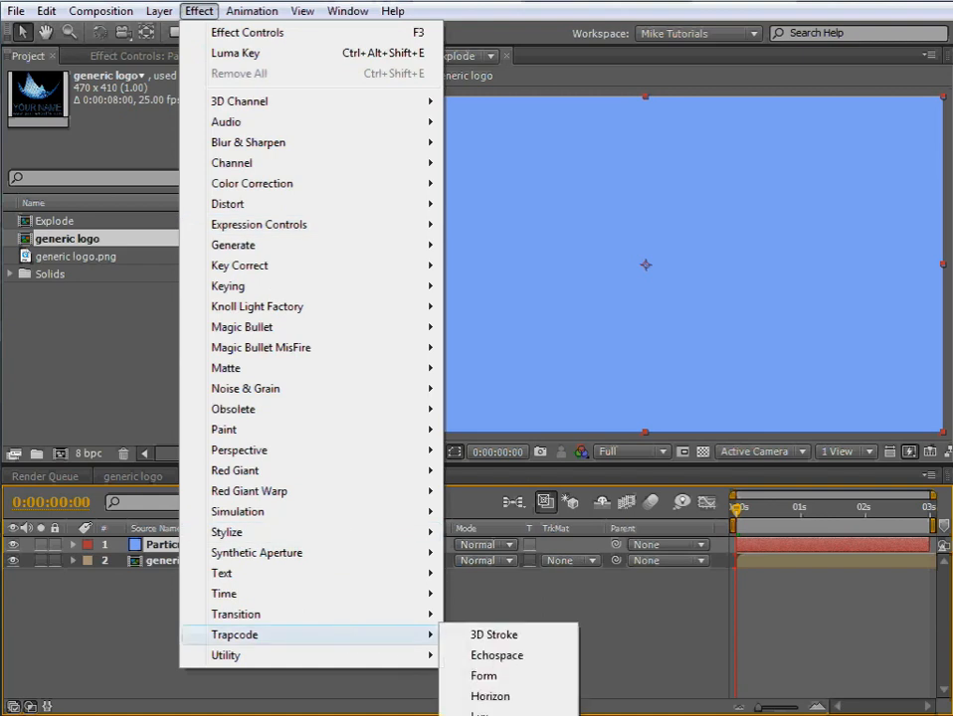
pyautogui.click(469, 714)
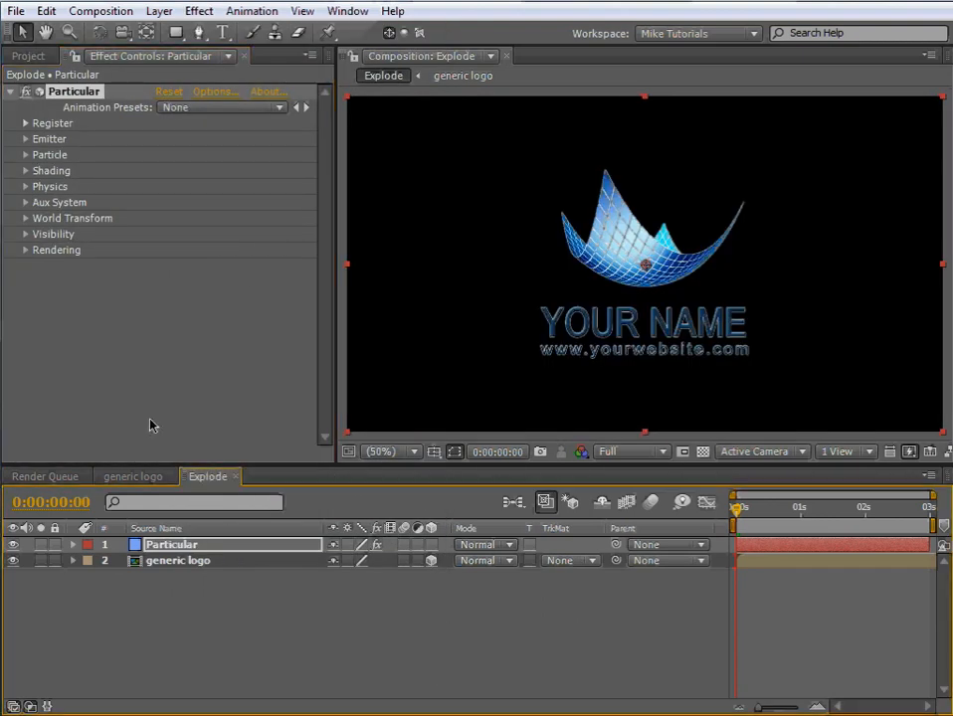
pyautogui.click(26, 139)
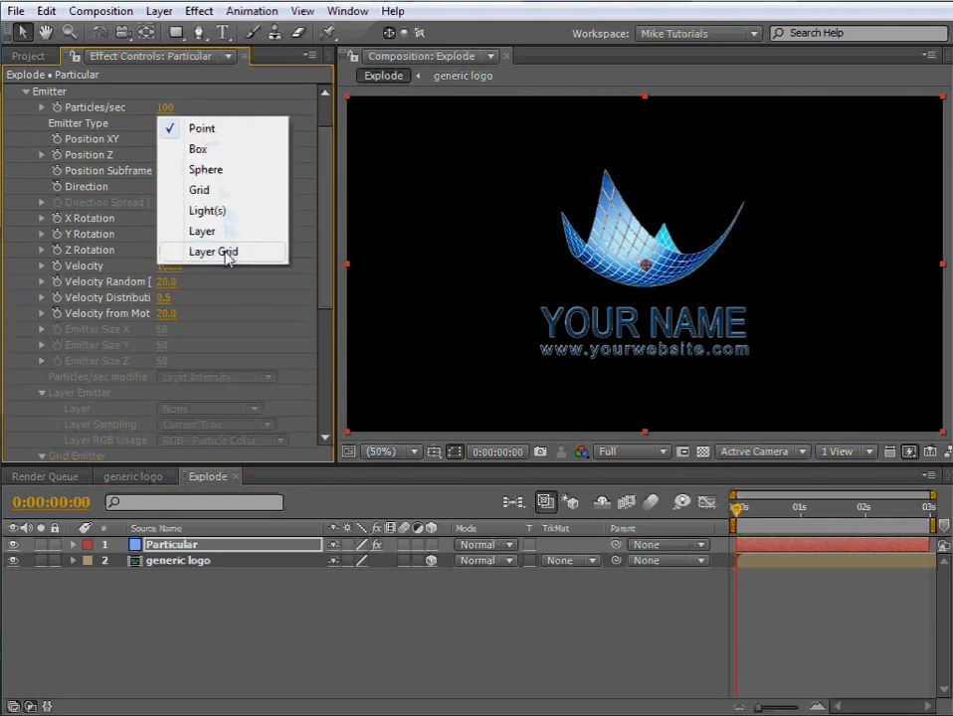
pyautogui.click(221, 251)
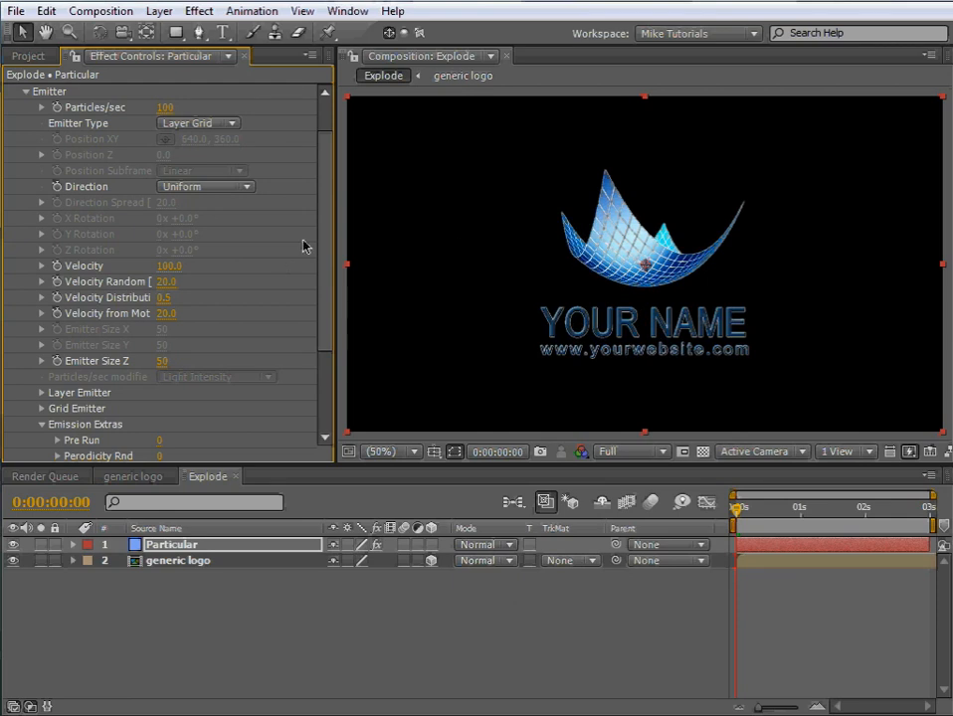
# - Set Particular's grid emitter to 800 particles in X and 600 particles in Y
pyautogui.moveTo(327, 230); pyautogui.dragTo(334, 292)
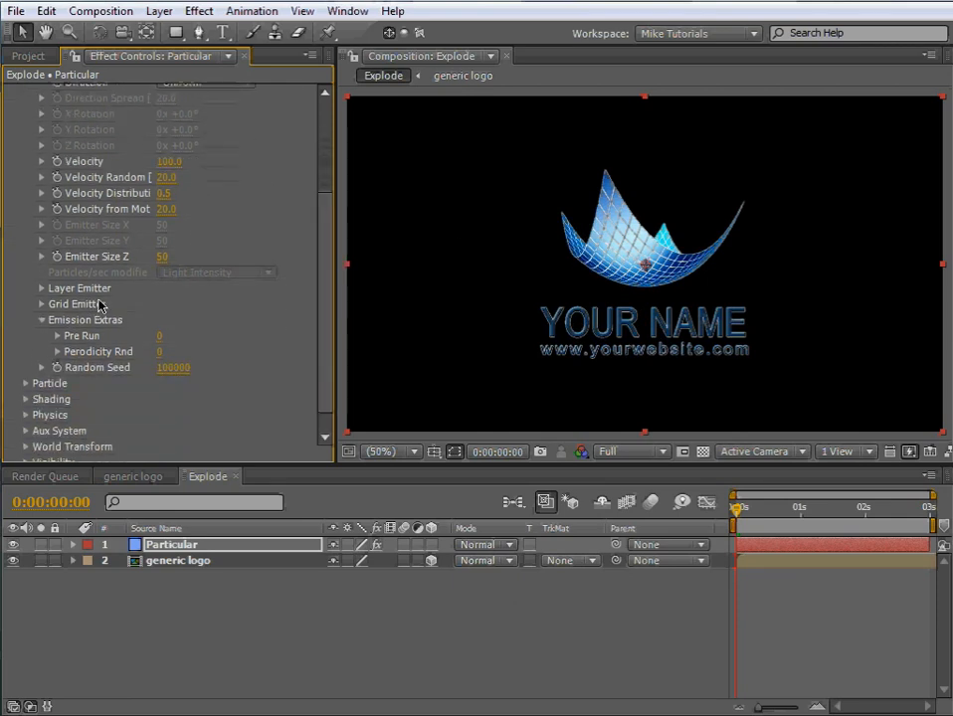
pyautogui.click(41, 306)
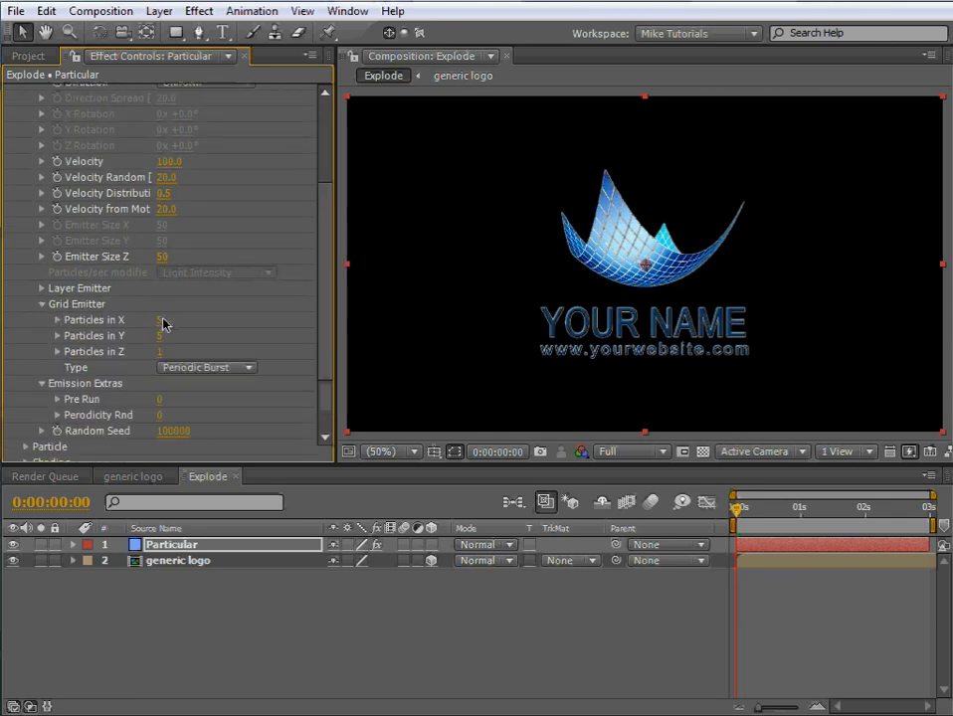
pyautogui.click(162, 321)
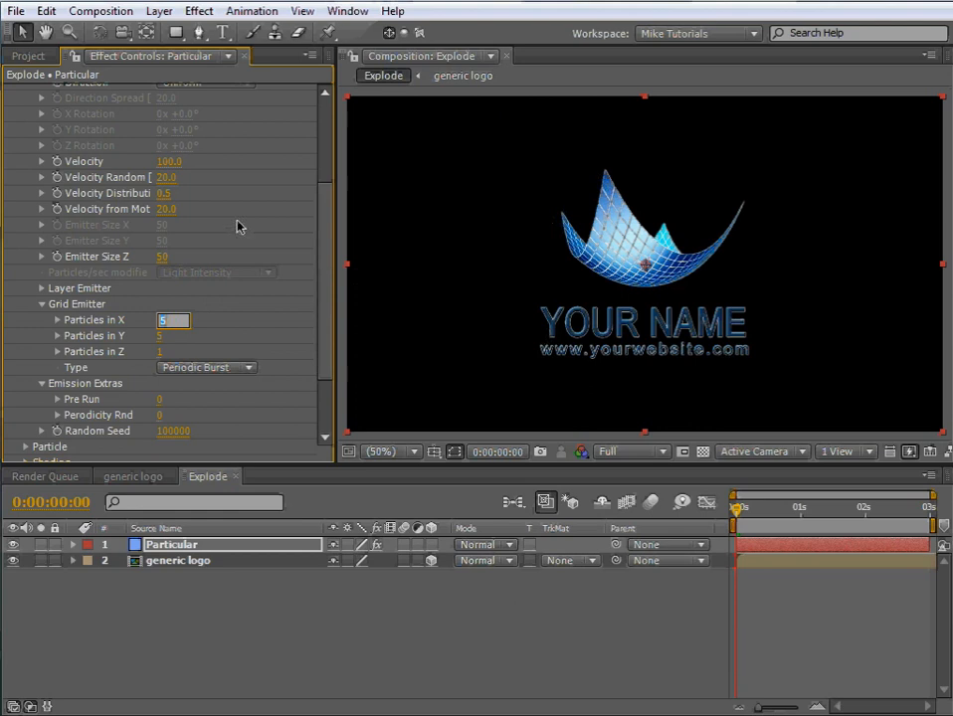
pyautogui.write('400')
pyautogui.press('Tab')
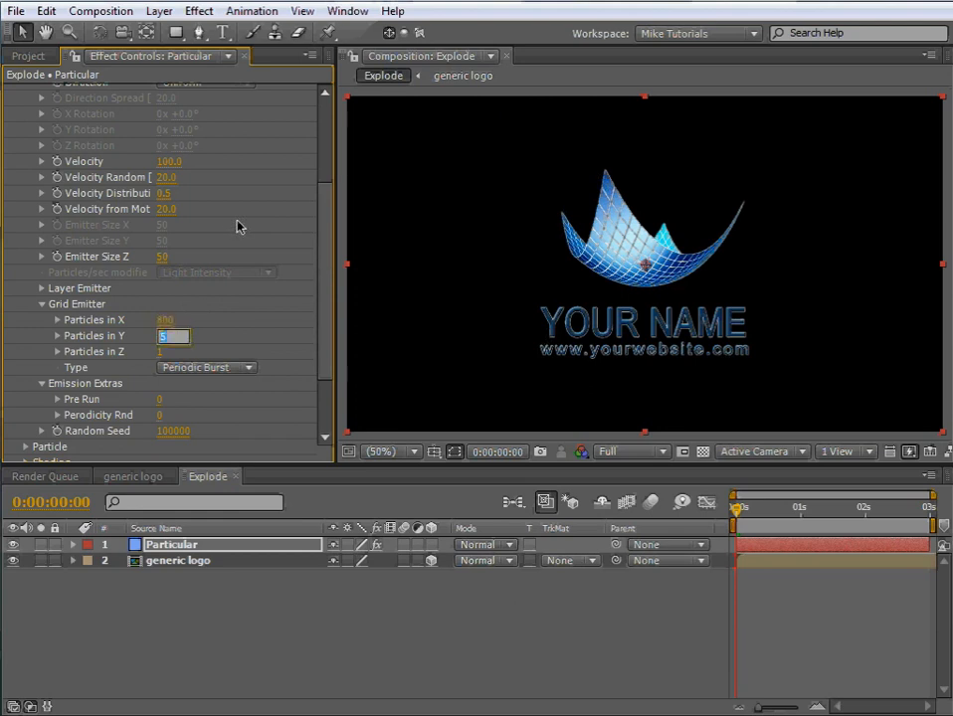
pyautogui.write('600')
pyautogui.press('Tab')
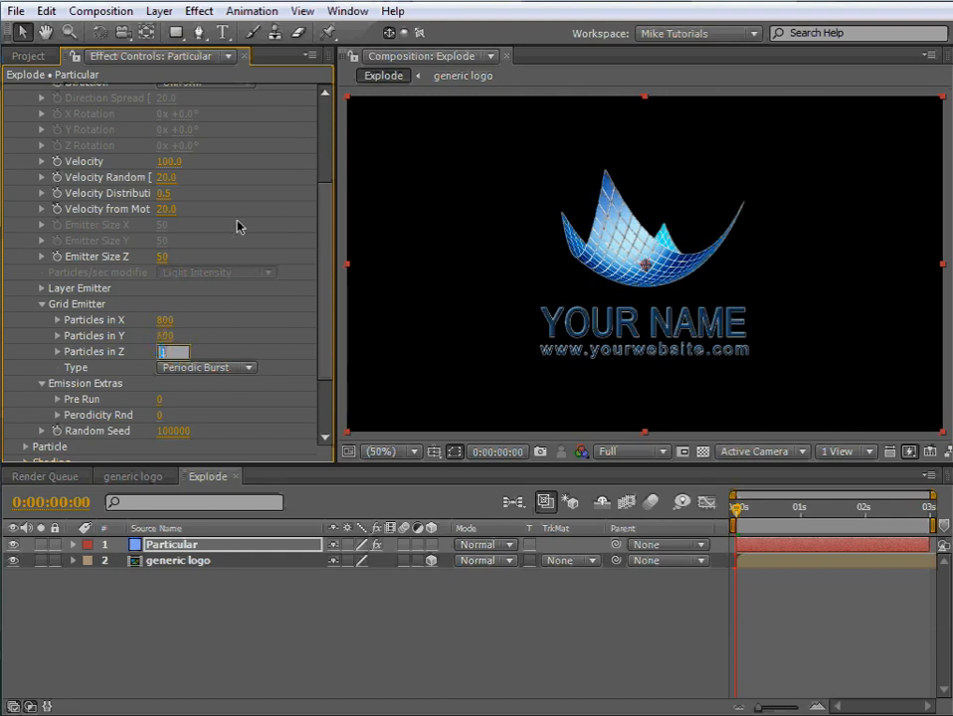
pyautogui.press('Return')
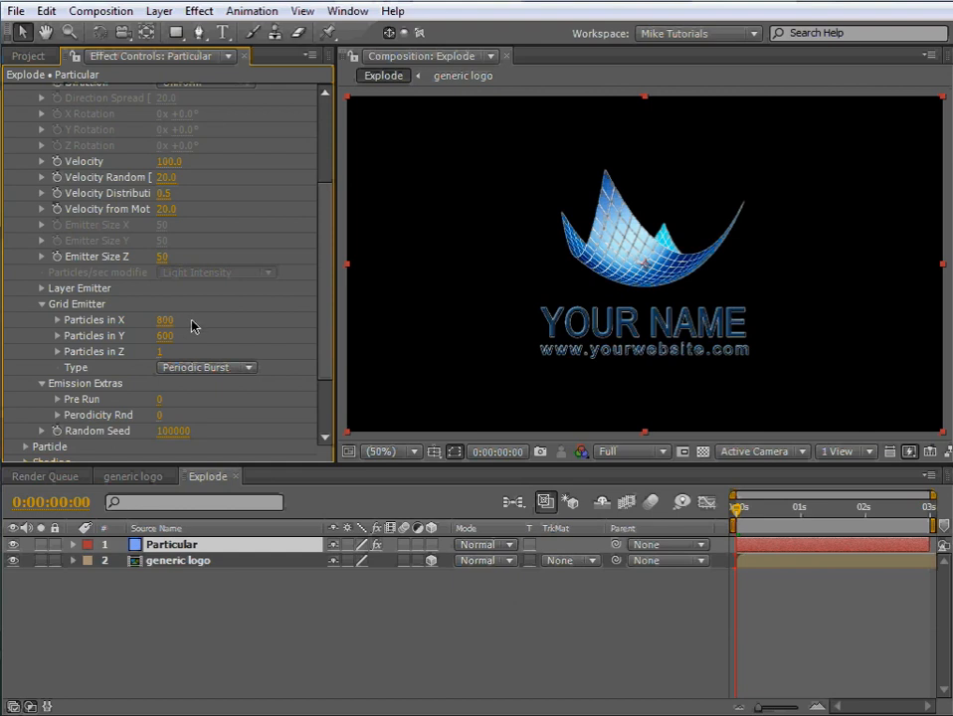
# - Set the emitter's Size Z to 1 in the Particular effect
pyautogui.scroll(3, 194, 326)
pyautogui.click(164, 338)
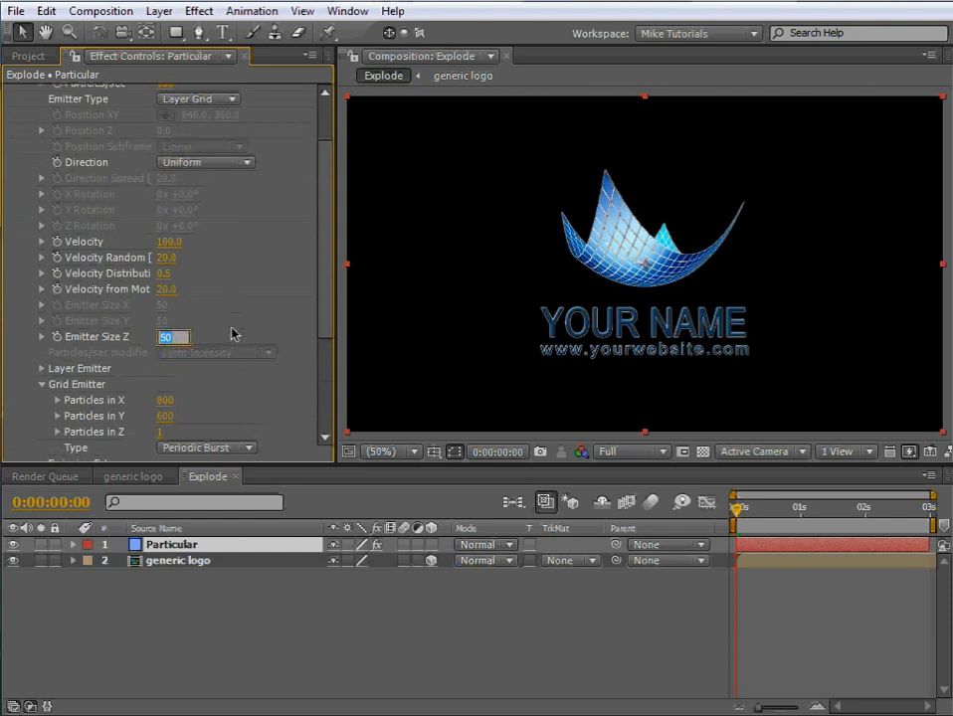
pyautogui.write('1')
pyautogui.press('Return')
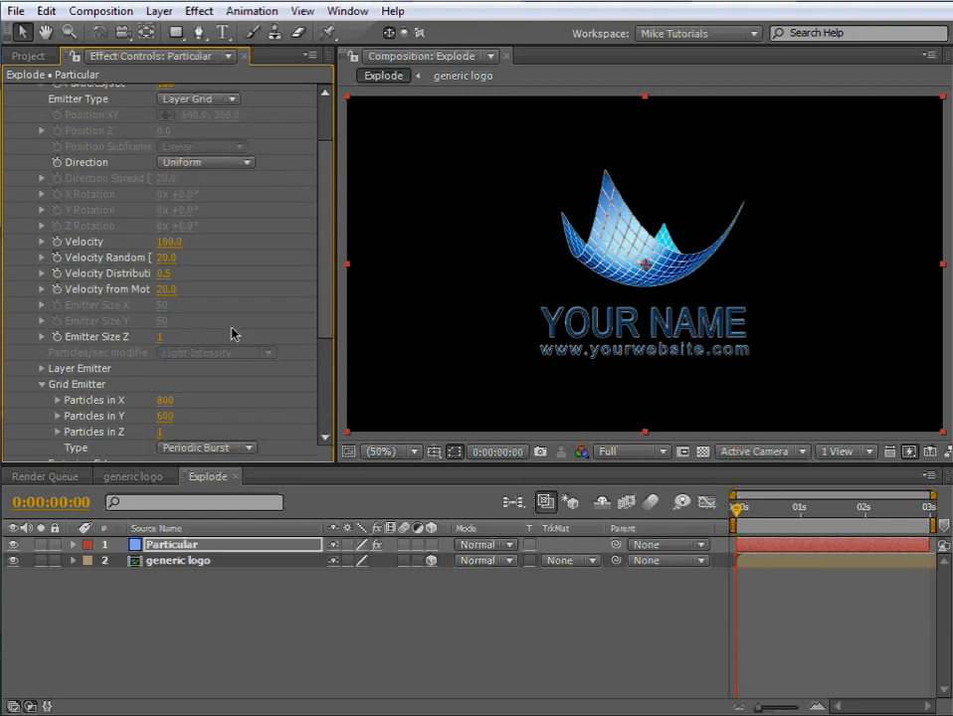
# - Assign the generic logo layer as Particular's layer emitter and check the particles at 0:00:01:15
pyautogui.click(41, 369)
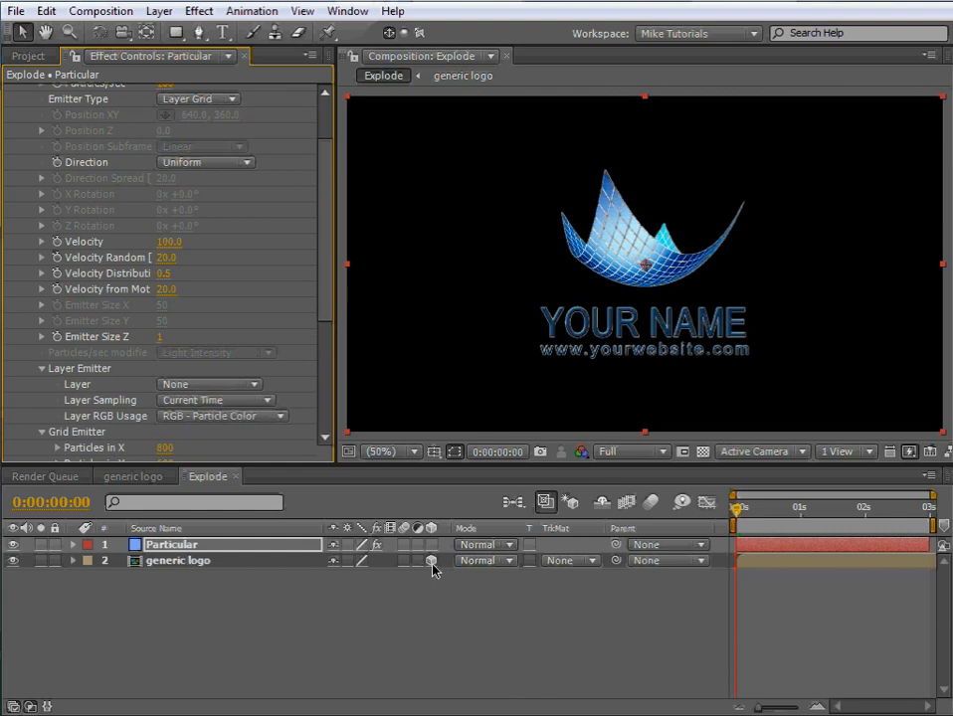
pyautogui.click(249, 385)
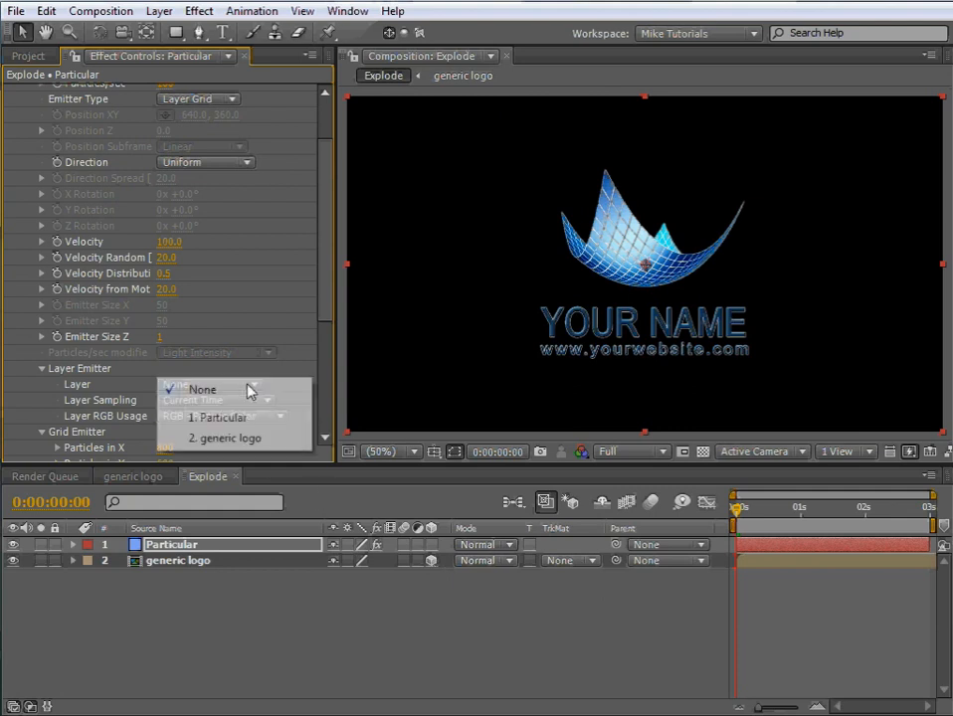
pyautogui.click(237, 439)
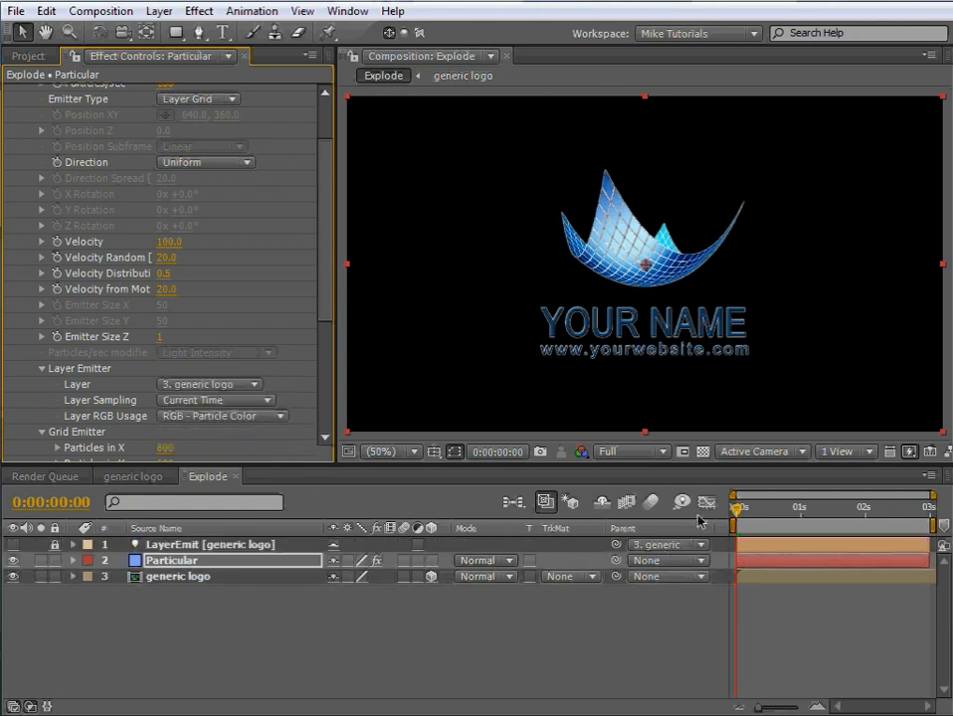
pyautogui.moveTo(736, 510); pyautogui.dragTo(786, 513)
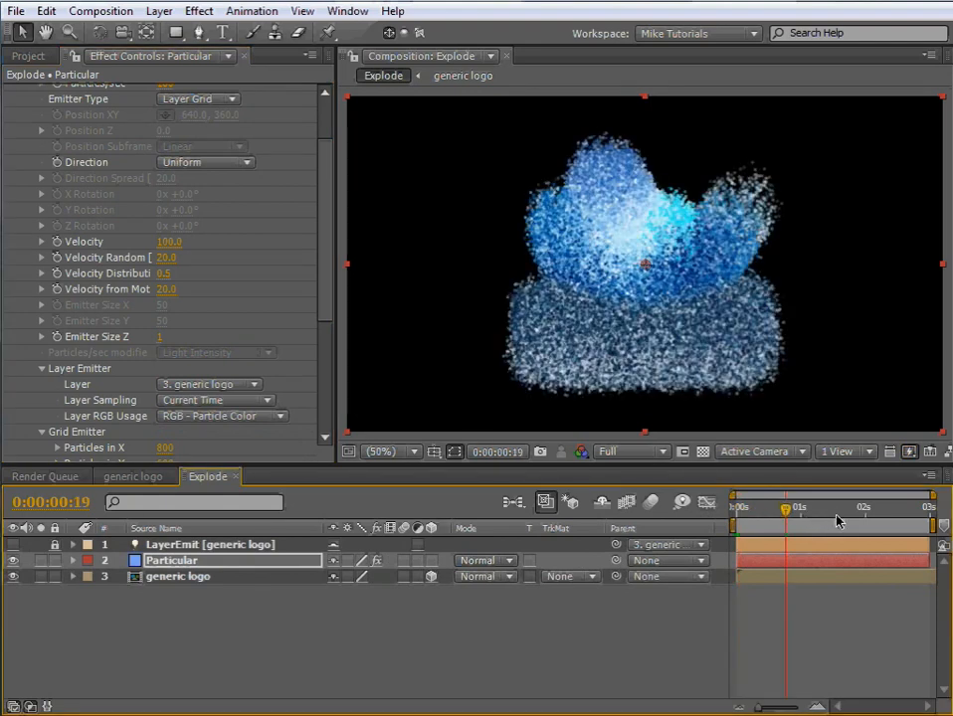
pyautogui.click(840, 517)
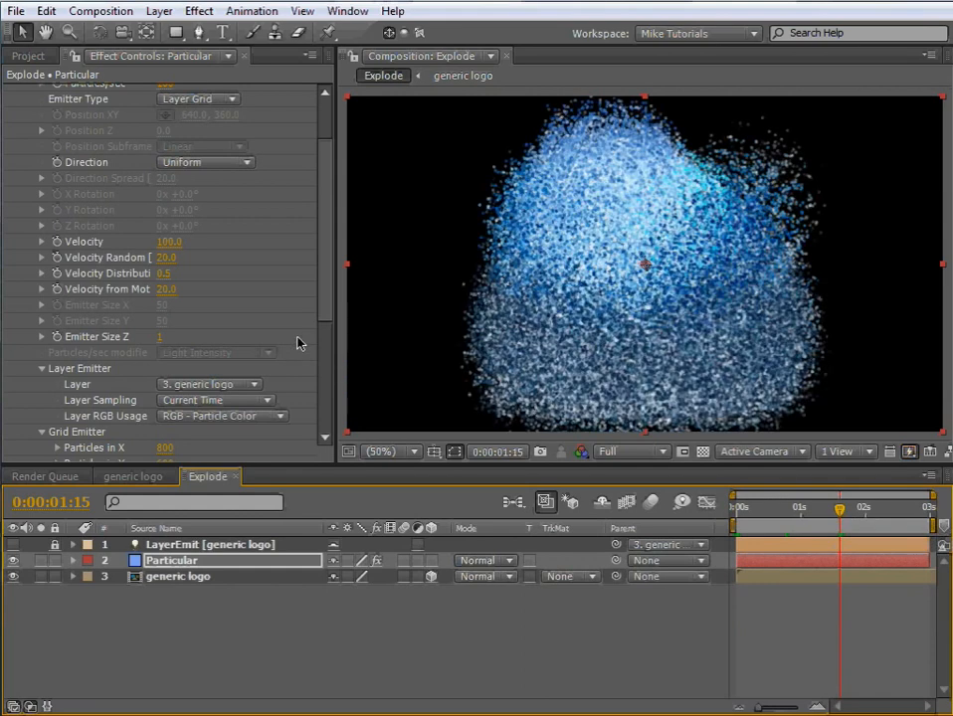
# - Set the emitter's Velocity to 500 and its Velocity Random to 5
pyautogui.moveTo(323, 310); pyautogui.dragTo(329, 280)
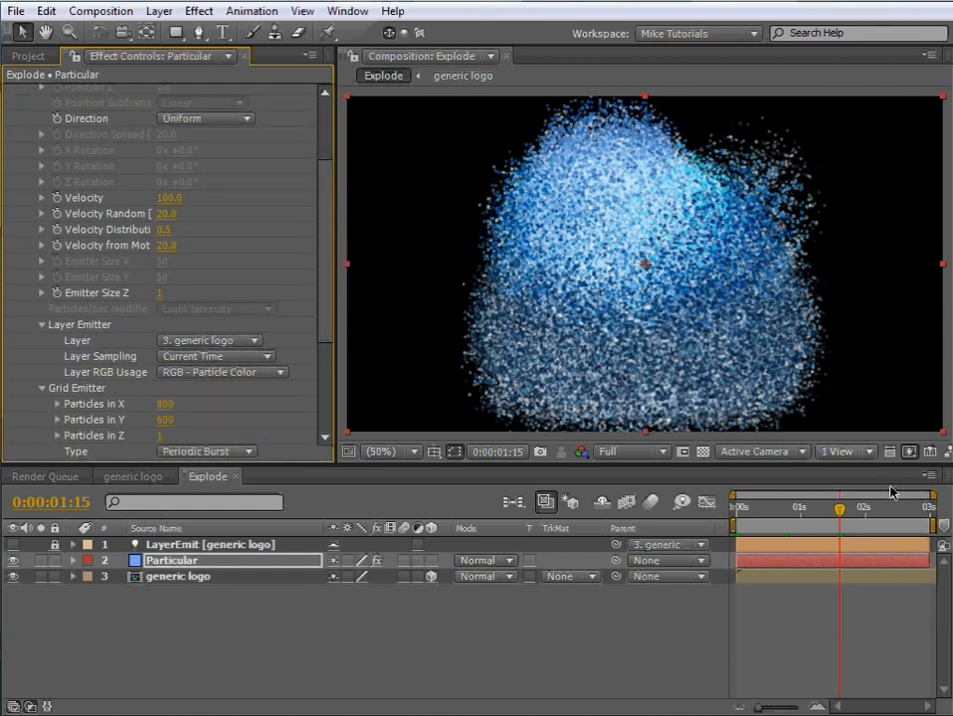
pyautogui.click(169, 198)
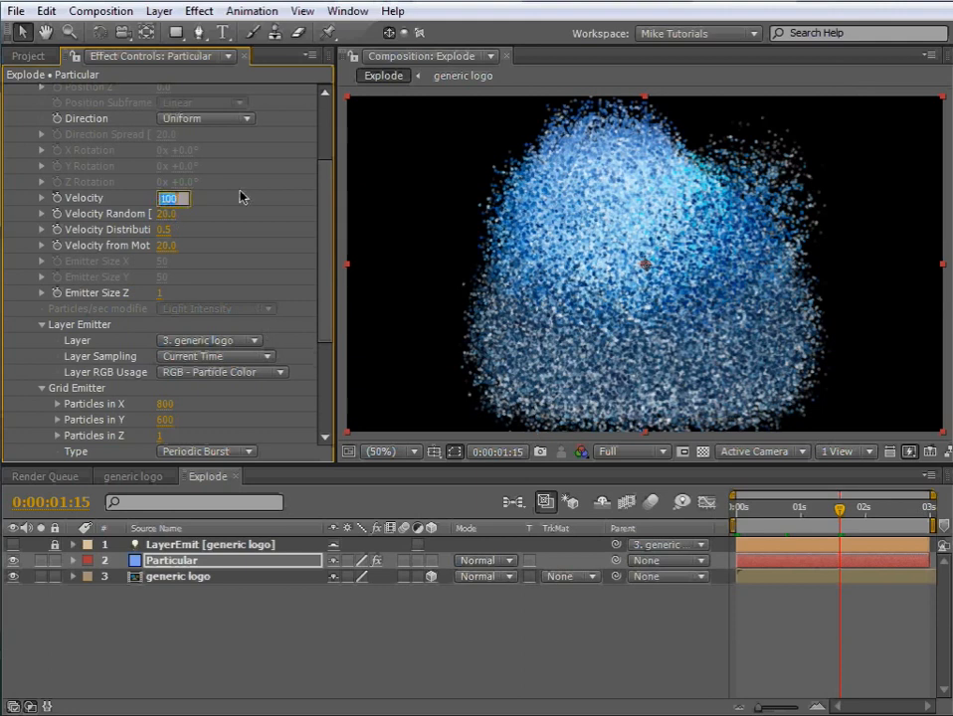
pyautogui.write('500')
pyautogui.press('Return')
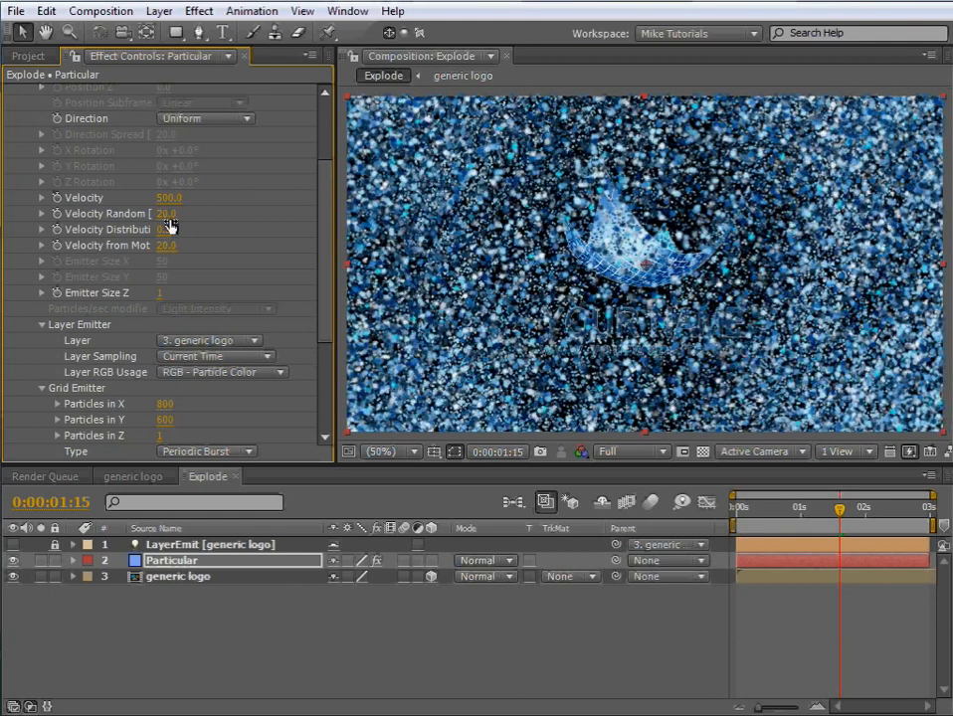
pyautogui.write('5')
pyautogui.press('Return')
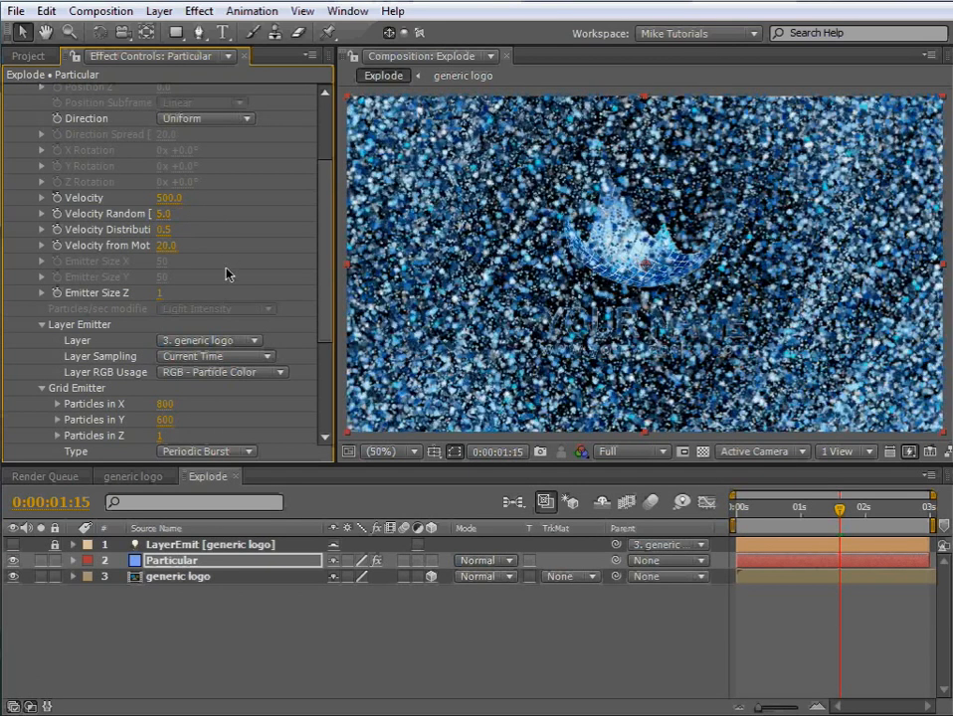
# - Set the Sphere Feather of Particular's particles to 20
pyautogui.scroll(-5, 328, 251)
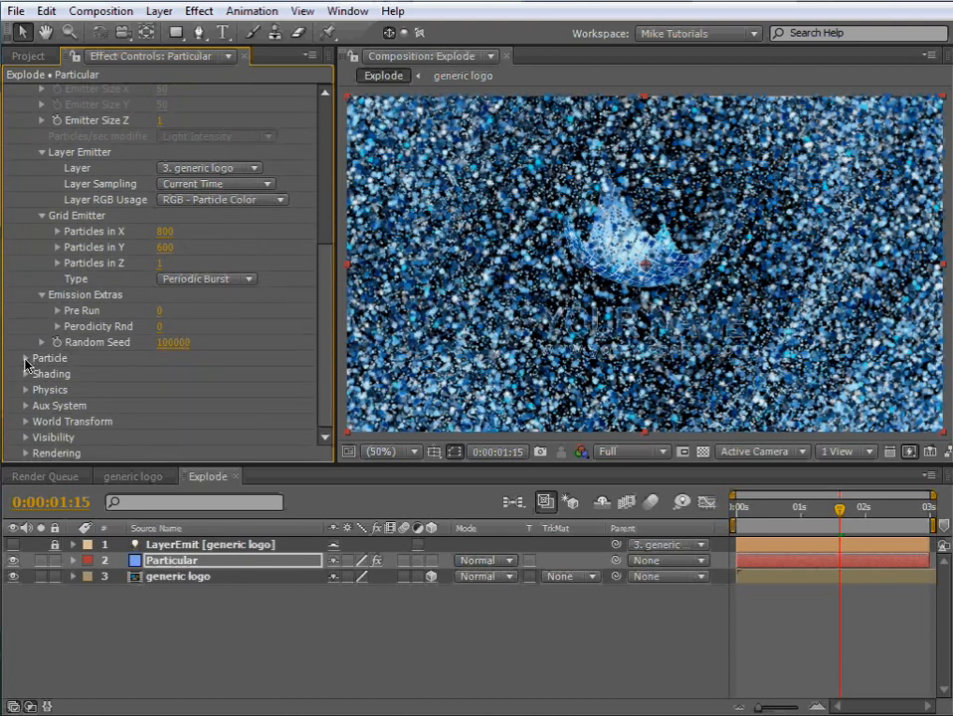
pyautogui.click(26, 358)
pyautogui.scroll(-8, 90, 375)
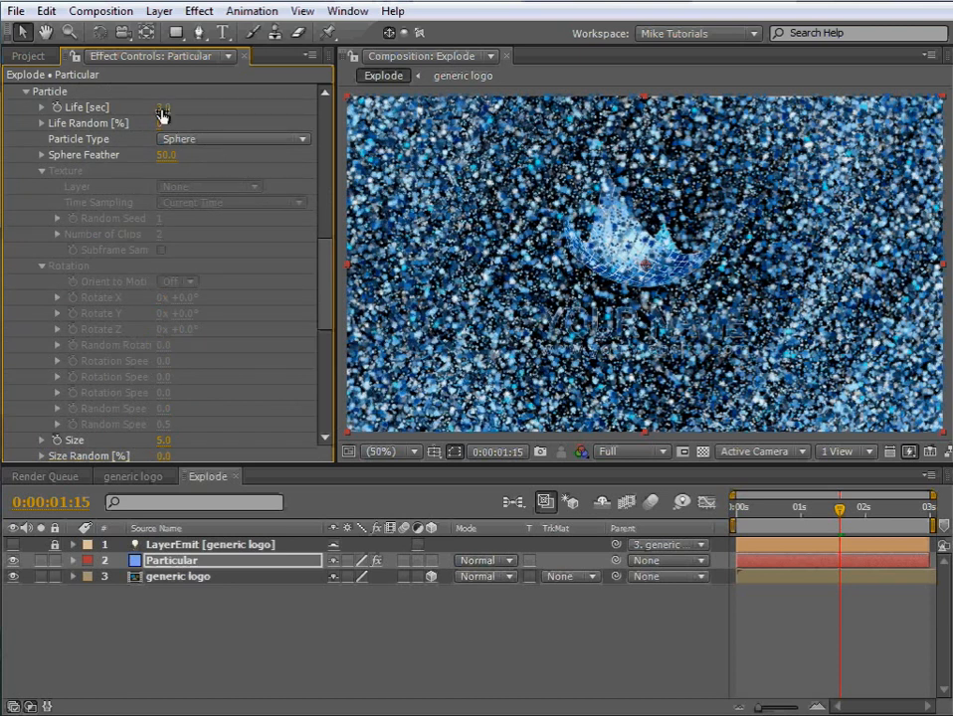
pyautogui.click(167, 155)
pyautogui.write('20')
pyautogui.press('Return')
# - Set the particle Size to 1.5 and the Size Random to 50%
pyautogui.click(167, 203)
pyautogui.write('1.5')
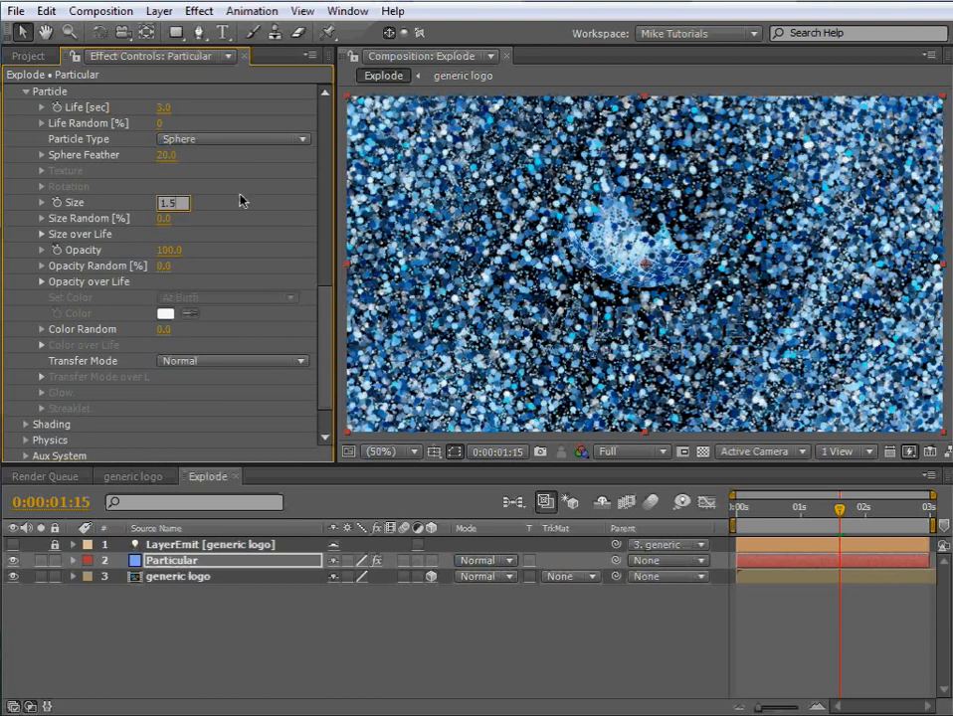
pyautogui.press('Return')
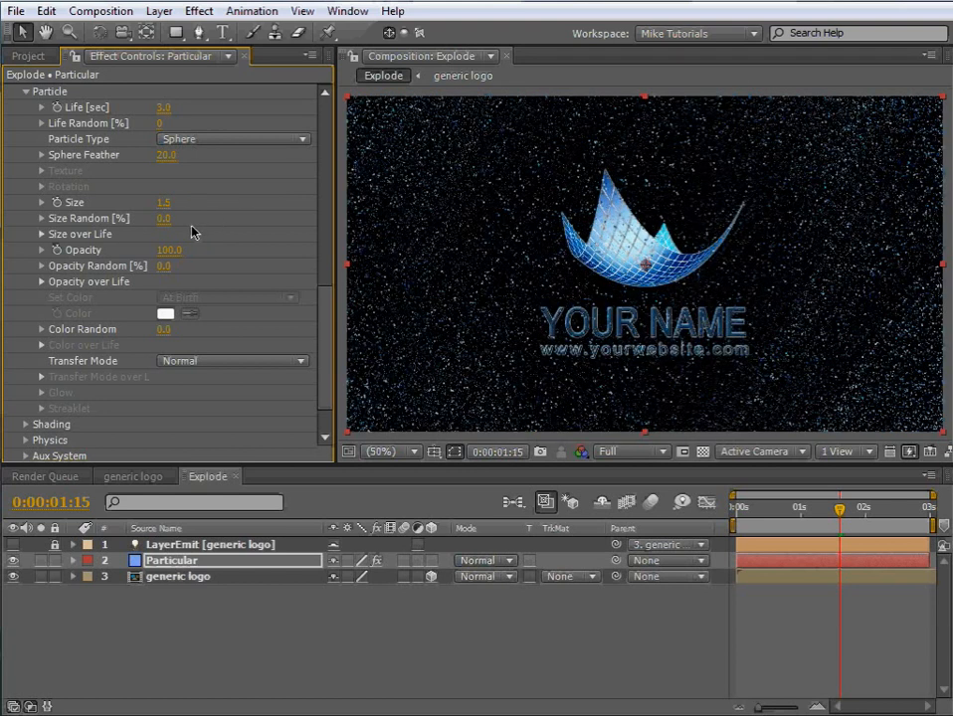
pyautogui.click(161, 220)
pyautogui.write('50')
pyautogui.press('Return')
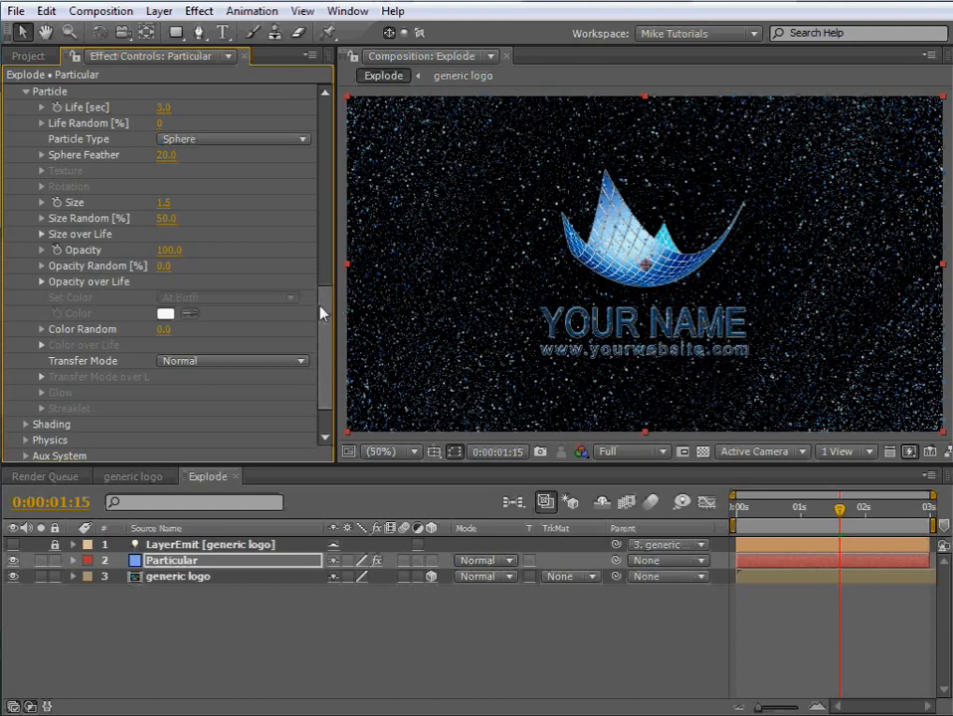
pyautogui.moveTo(322, 311); pyautogui.dragTo(326, 350)
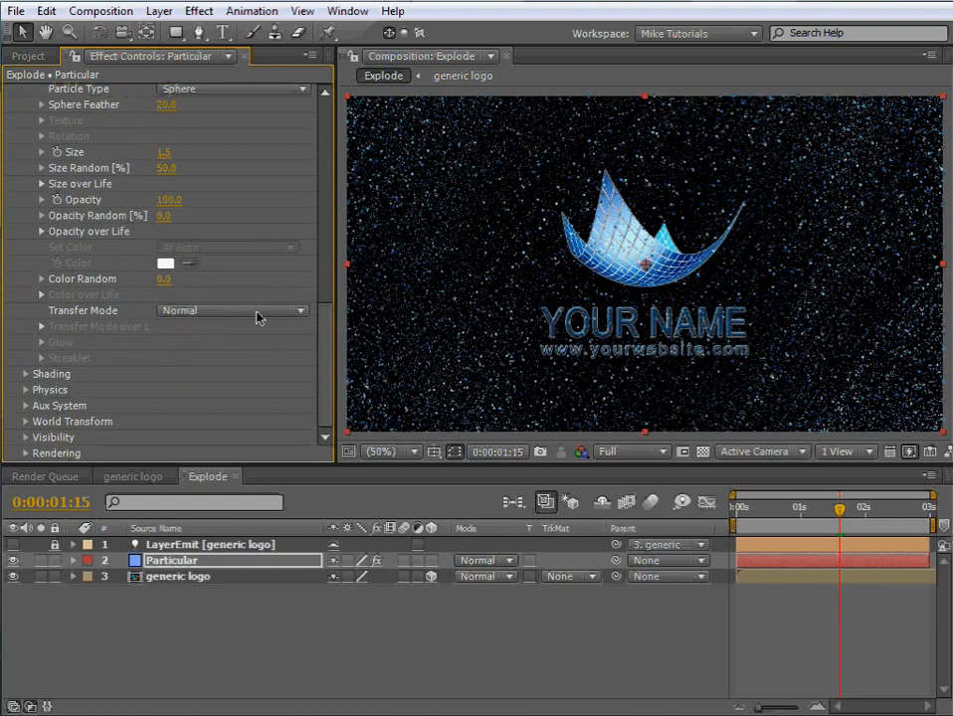
pyautogui.moveTo(325, 351); pyautogui.dragTo(323, 150)
pyautogui.scroll(-10, 212, 295)
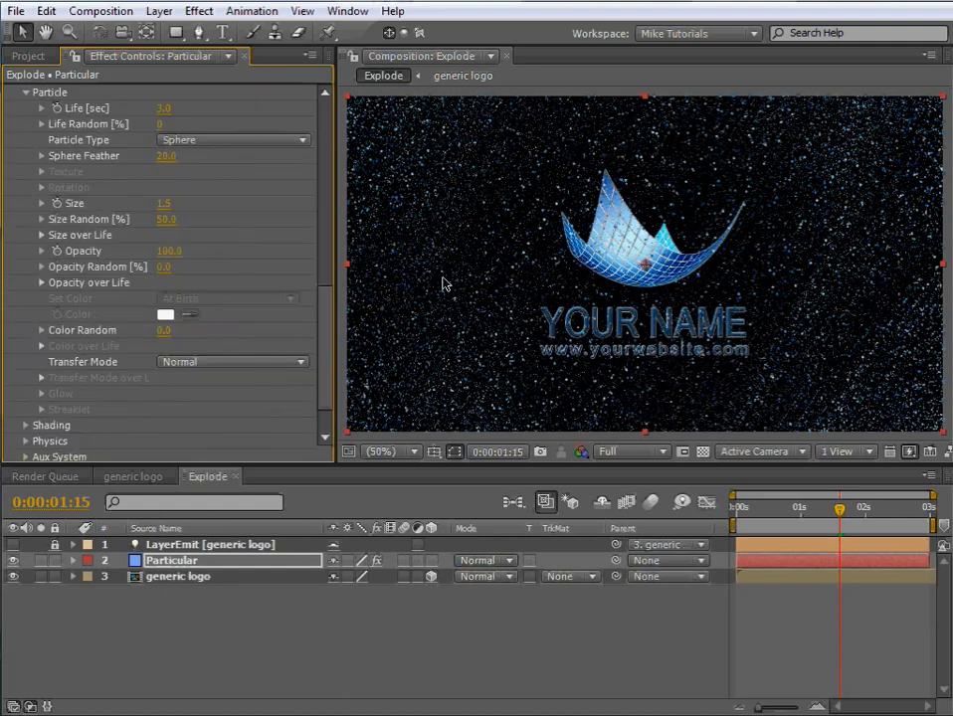
# - Create a white (FFFFFF) 1280 × 720 solid named Bg and move it beneath all other layers
pyautogui.click(162, 18)
pyautogui.moveTo(213, 38)
pyautogui.click(525, 54)
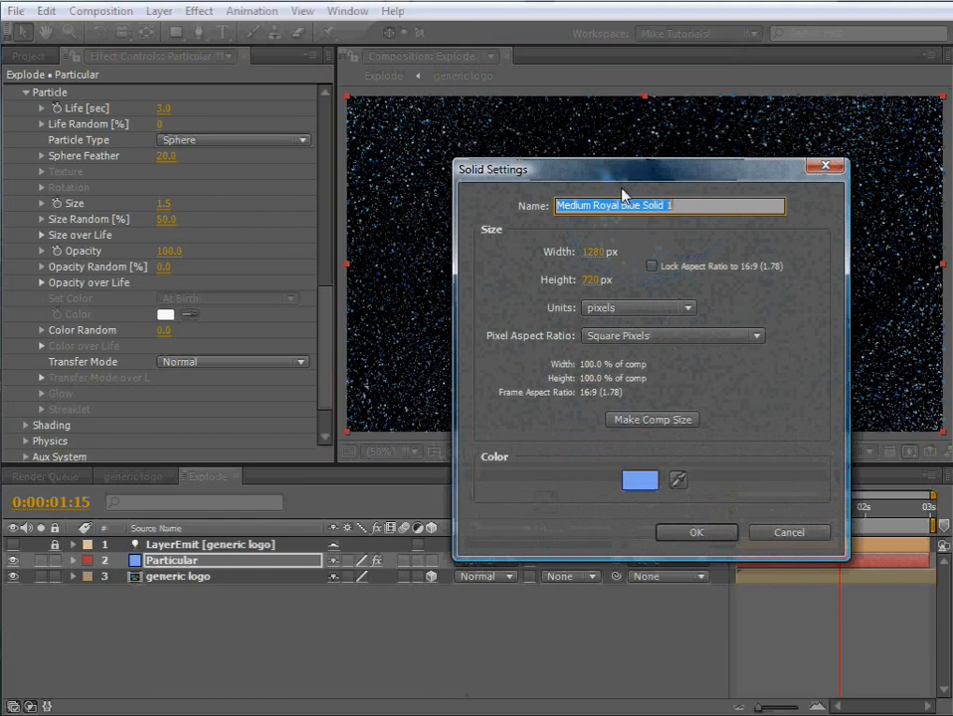
pyautogui.write('Bg')
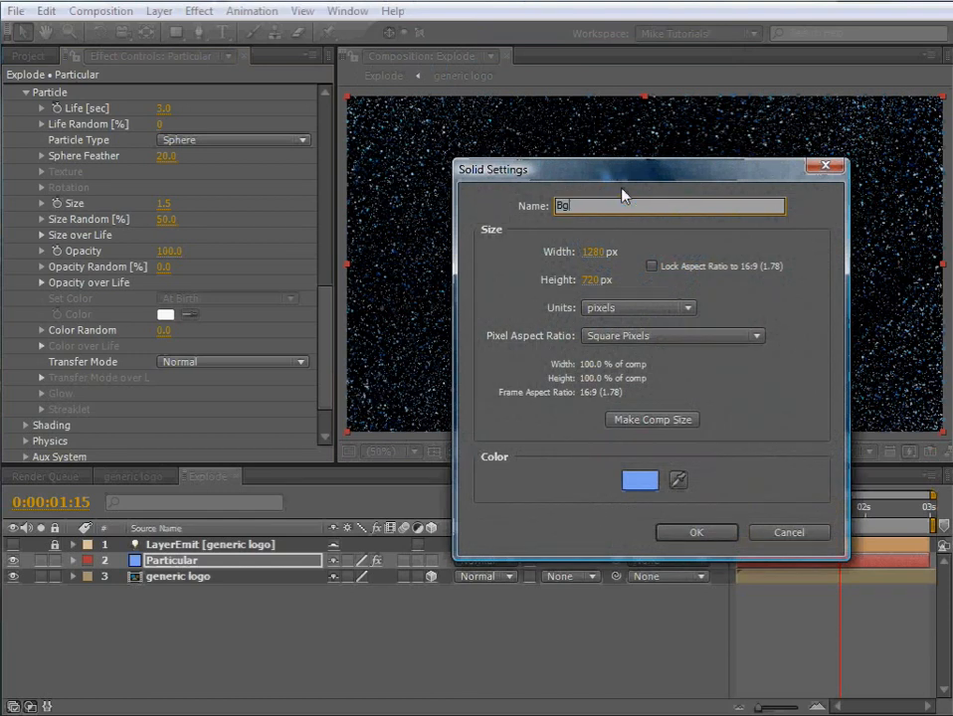
pyautogui.click(652, 484)
pyautogui.moveTo(372, 315); pyautogui.dragTo(267, 227)
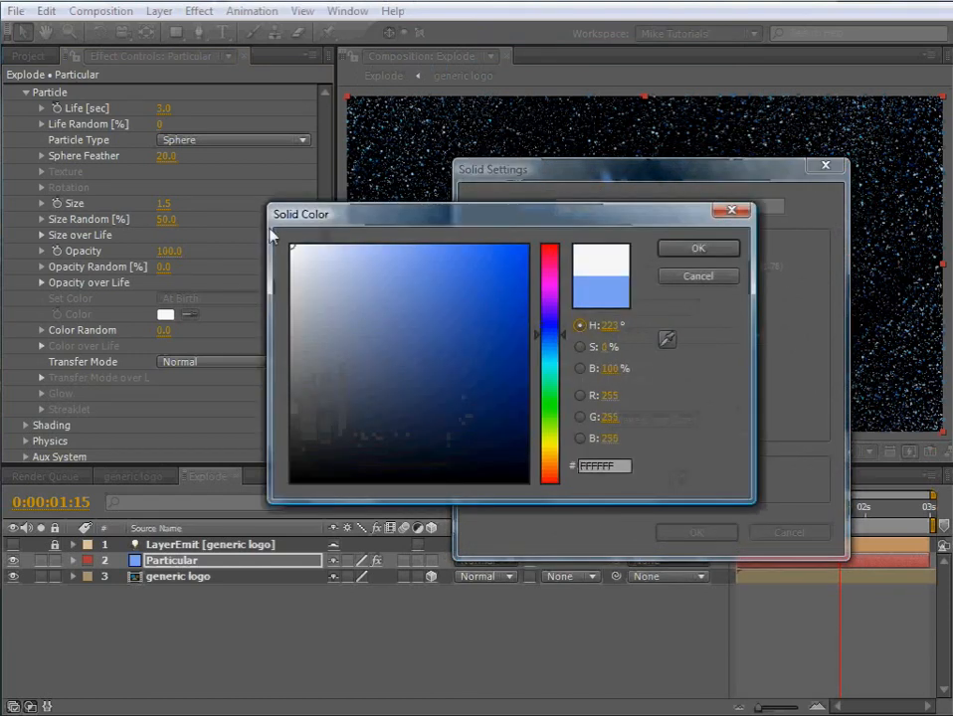
pyautogui.click(698, 249)
pyautogui.click(696, 532)
pyautogui.moveTo(272, 552); pyautogui.dragTo(228, 614)
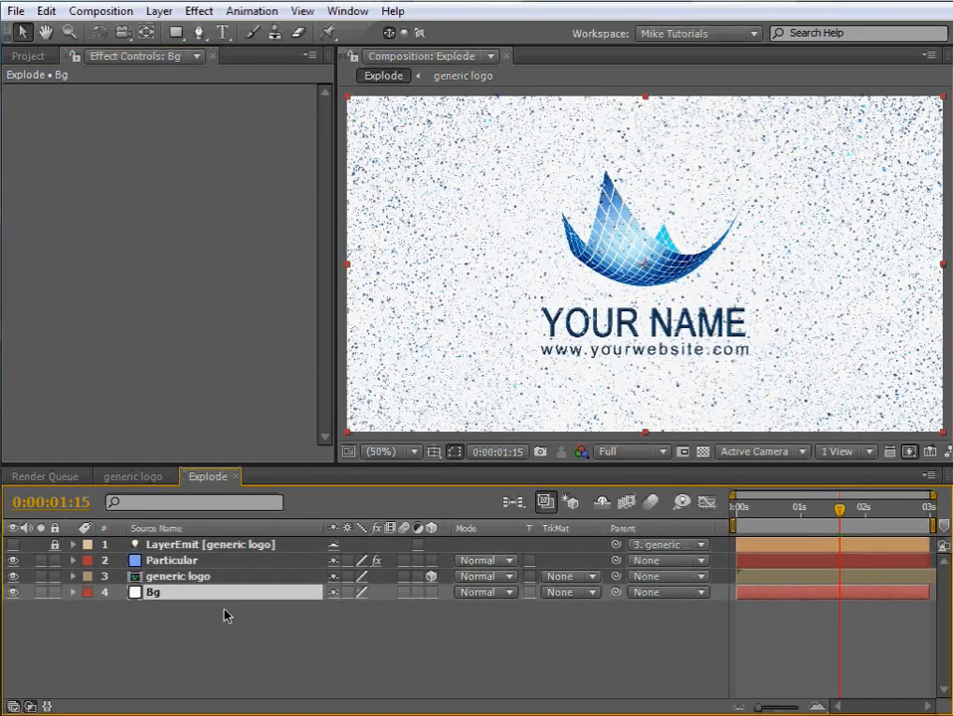
# - Hide the generic logo layer and turn the Bg solid into a guide layer
pyautogui.click(13, 576)
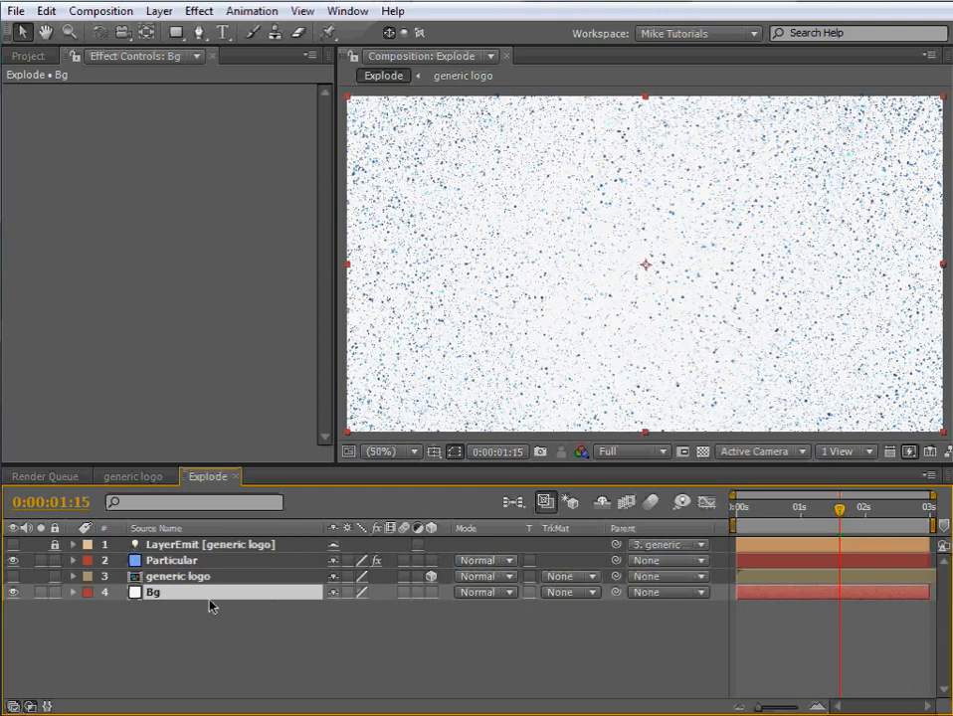
pyautogui.rightClick(181, 598)
pyautogui.click(267, 414)
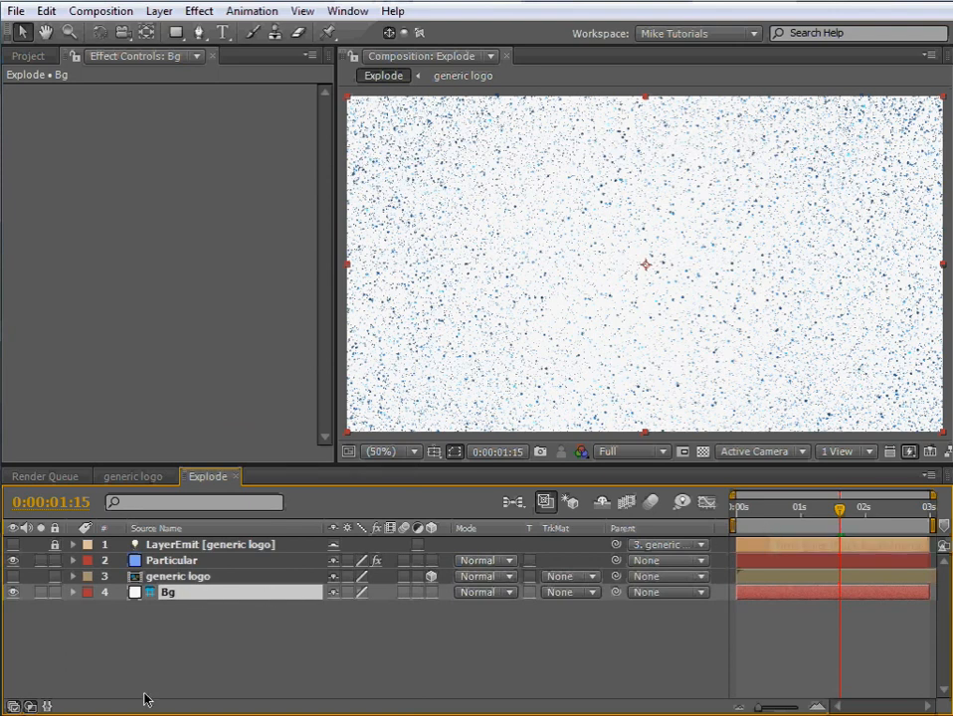
# - Hide the layer mode and track matte columns, then preview the explosion and move the current time to 0:00:02:20
pyautogui.click(46, 707)
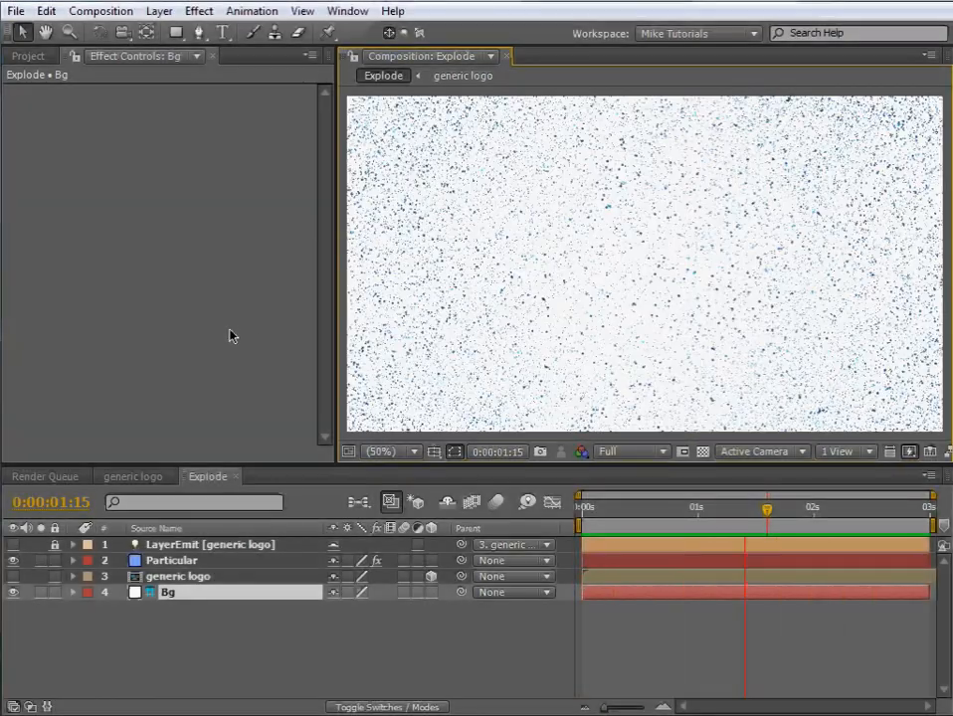
pyautogui.click(867, 517)
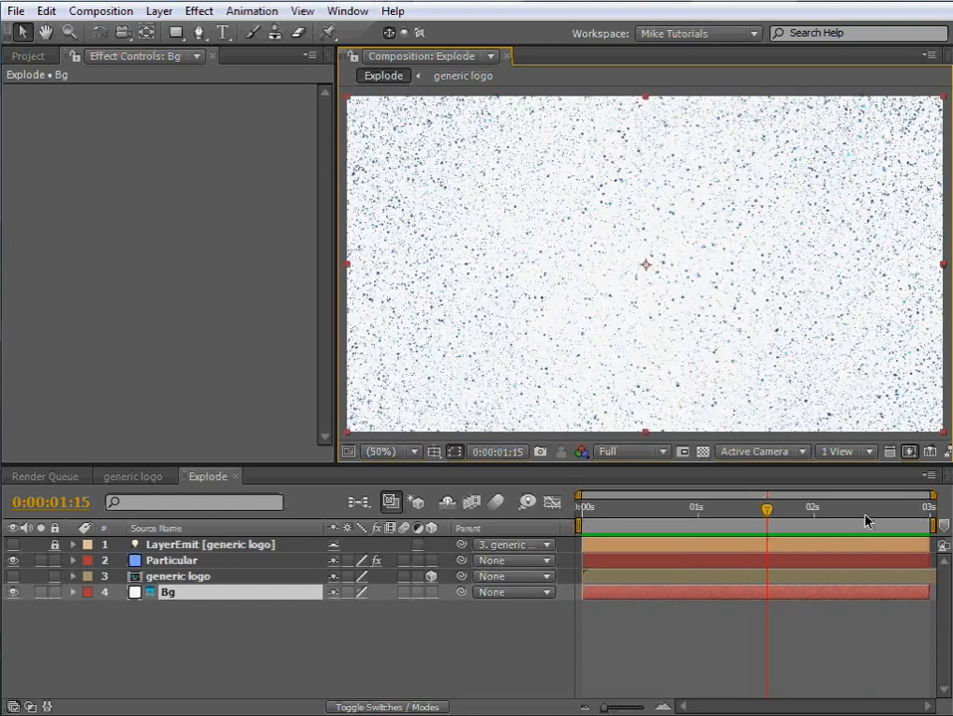
pyautogui.click(869, 515)
pyautogui.moveTo(880, 519); pyautogui.dragTo(906, 517)
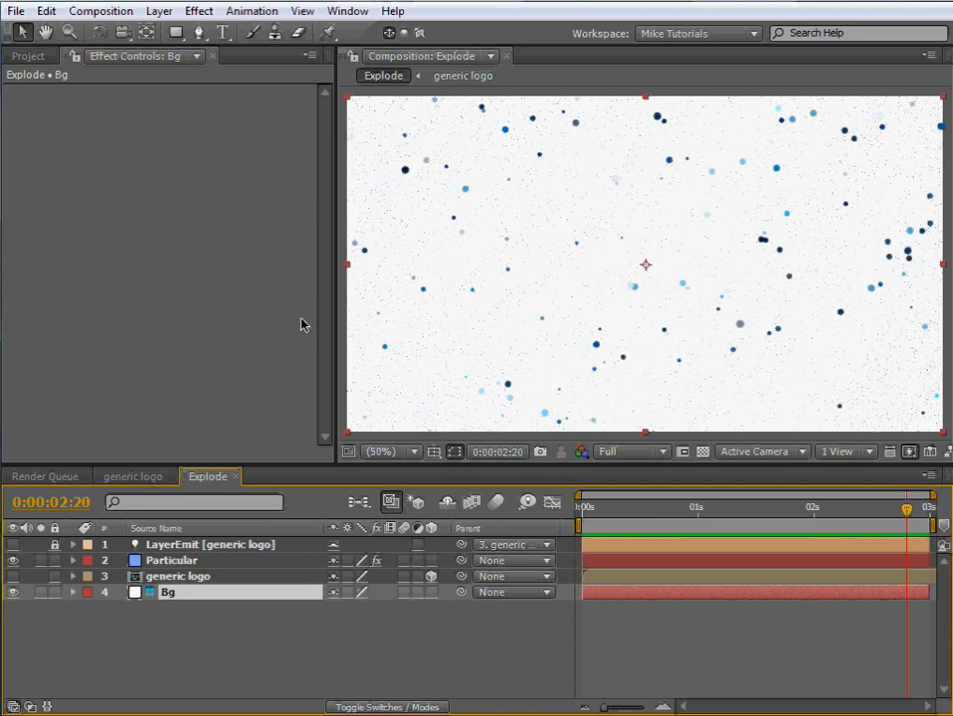
# - Set the Particular emitter's Direction to Disc and preview the explosion
pyautogui.click(185, 562)
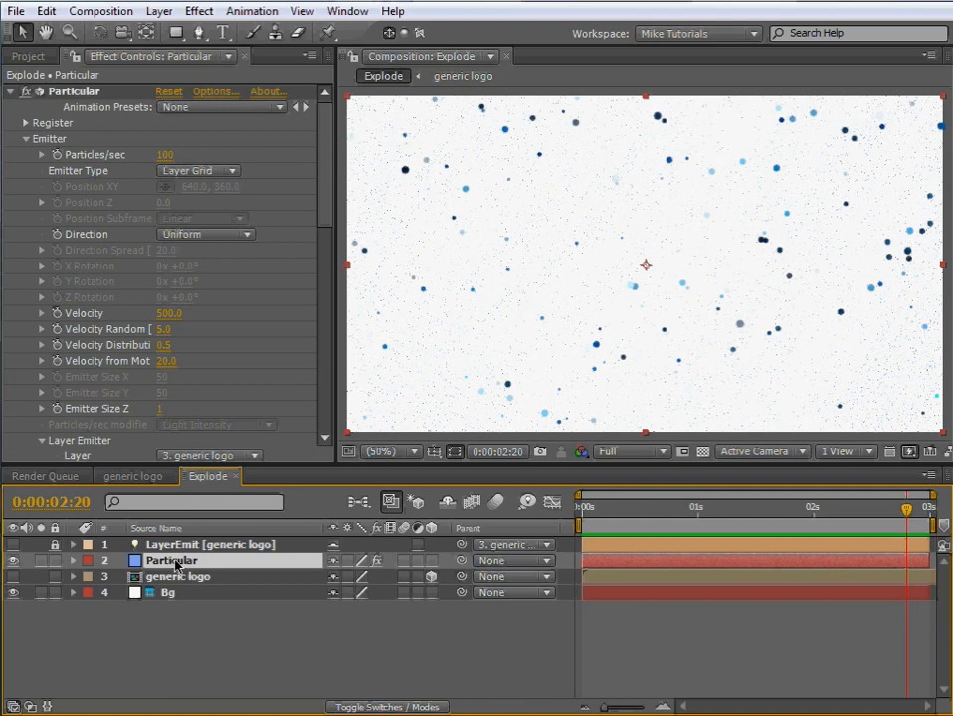
pyautogui.click(64, 98)
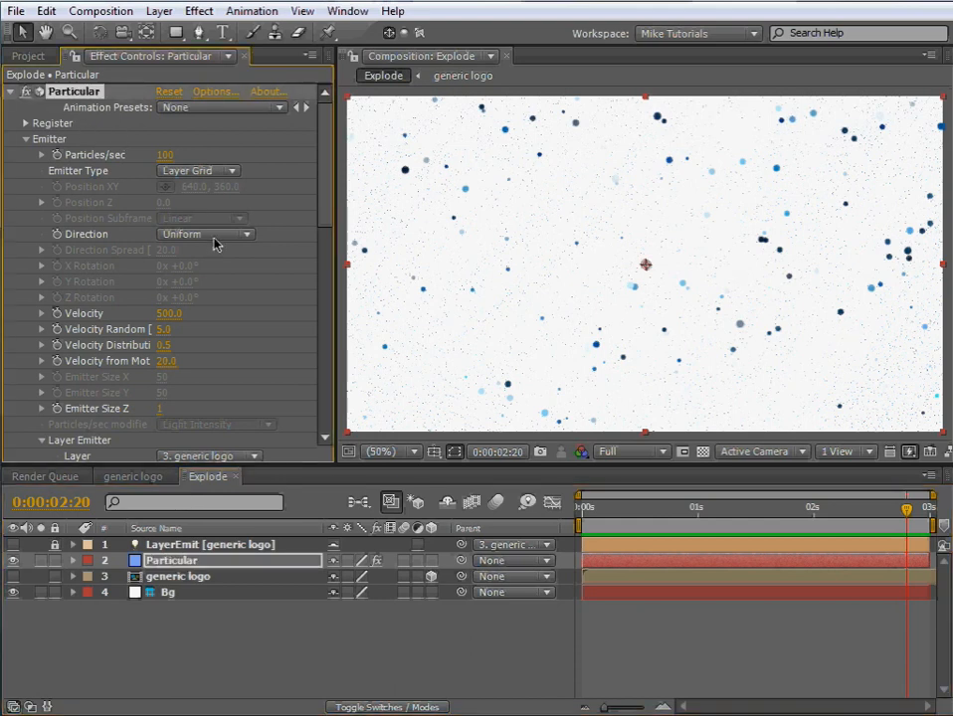
pyautogui.click(214, 235)
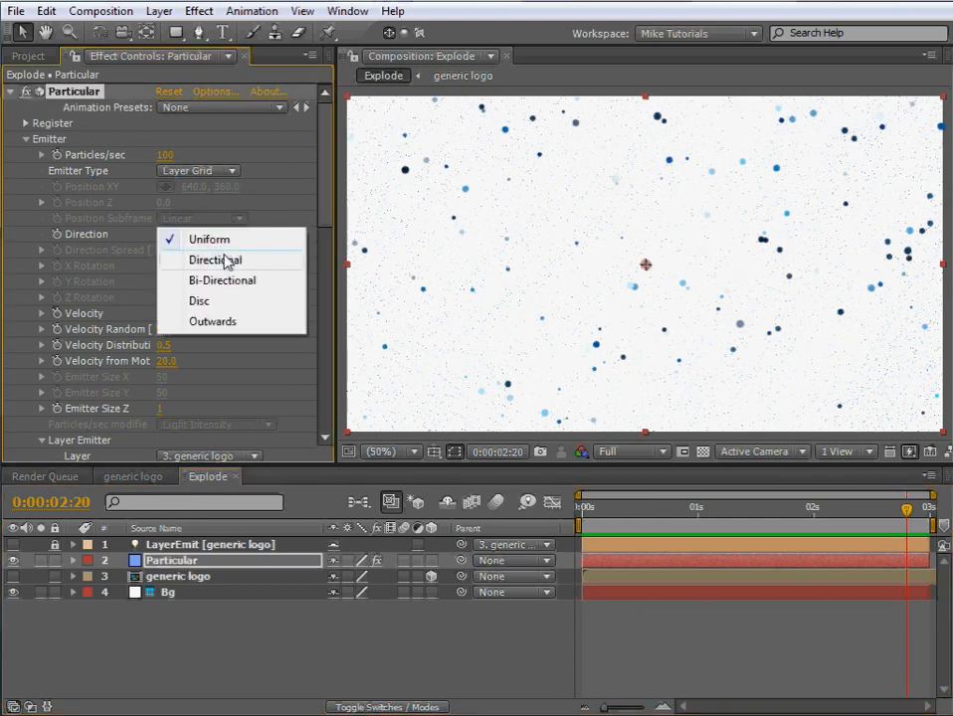
pyautogui.click(227, 305)
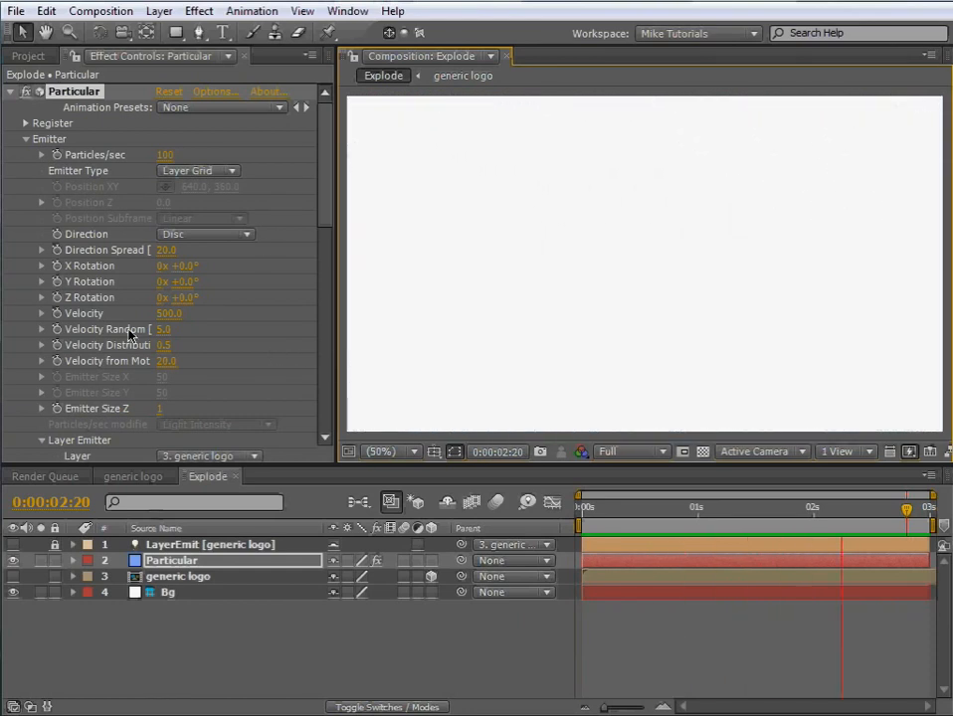
pyautogui.press('space')
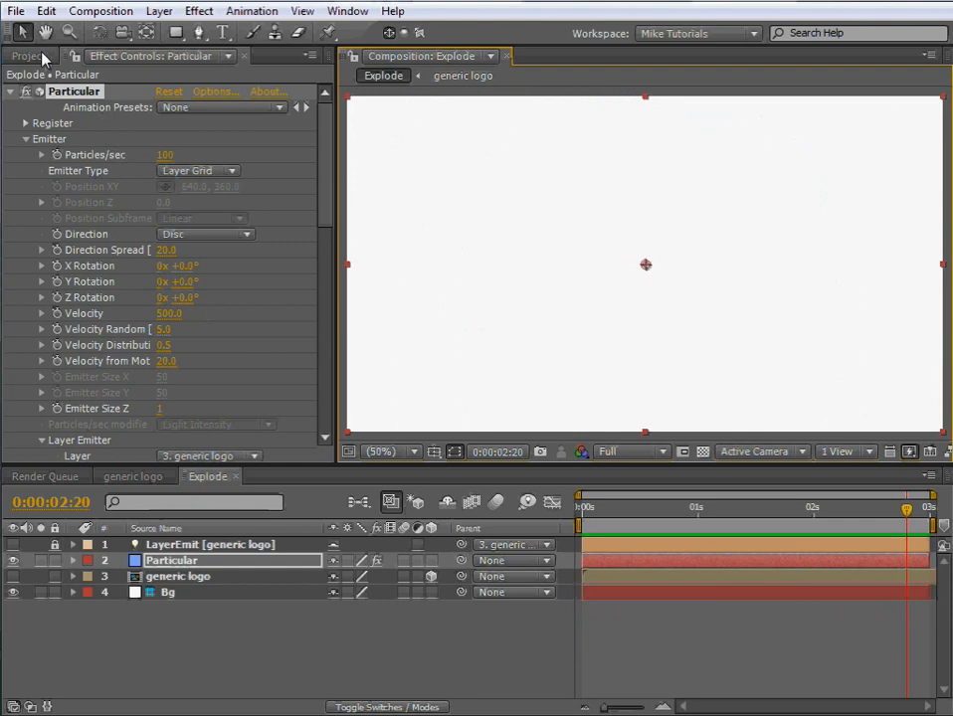
# - Create a 1280 × 720, 25 fps composition named Final Comp with a duration of 0:00:08:00
pyautogui.click(101, 11)
pyautogui.click(107, 32)
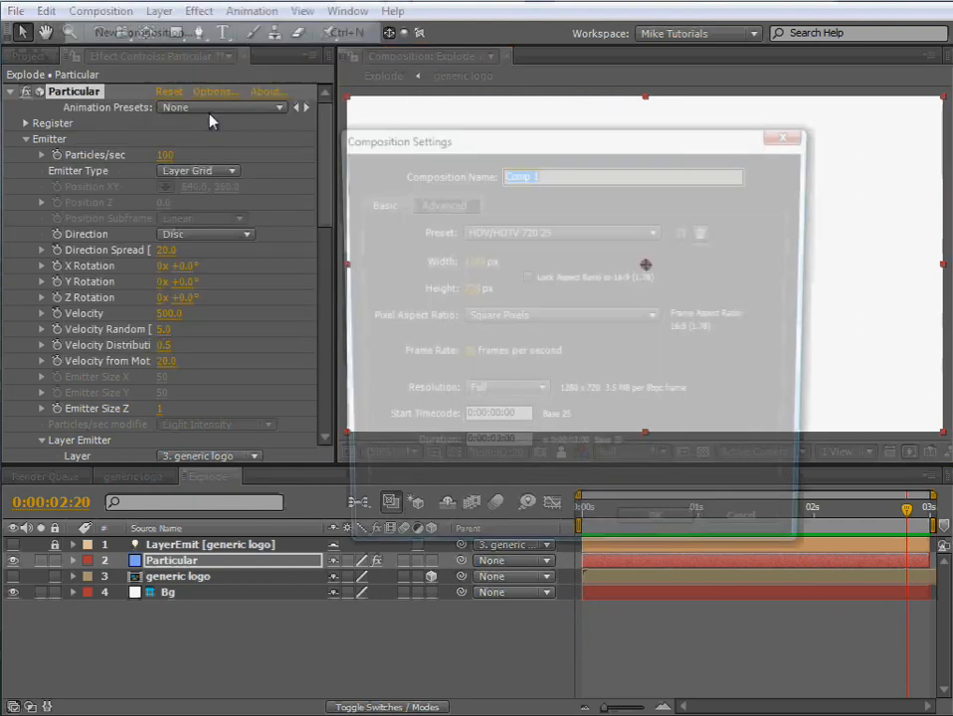
pyautogui.write('Final Comp')
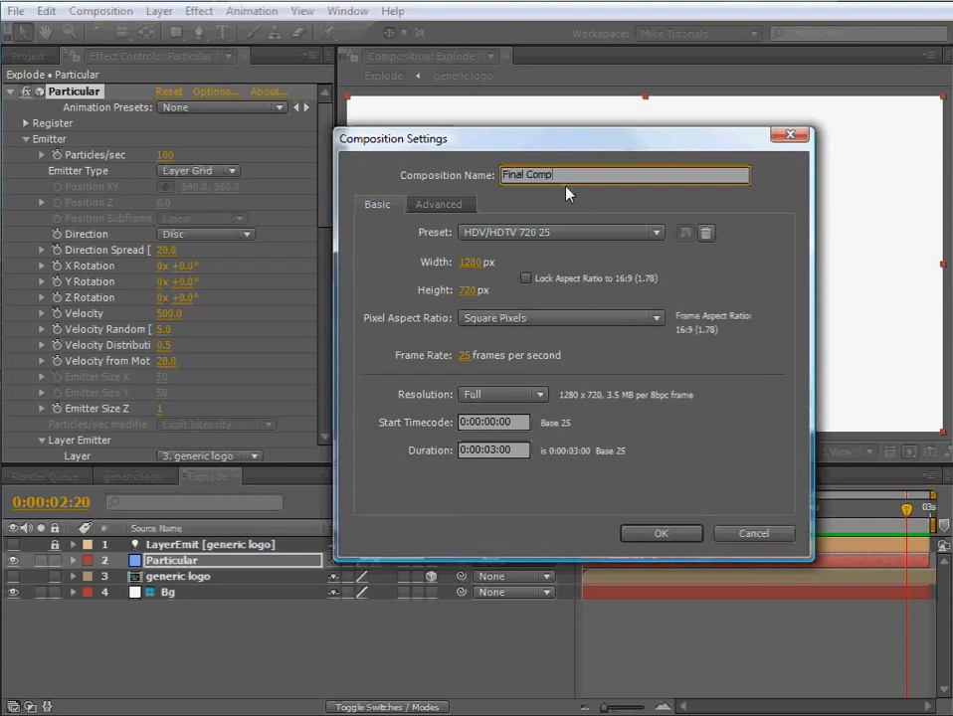
pyautogui.click(478, 450)
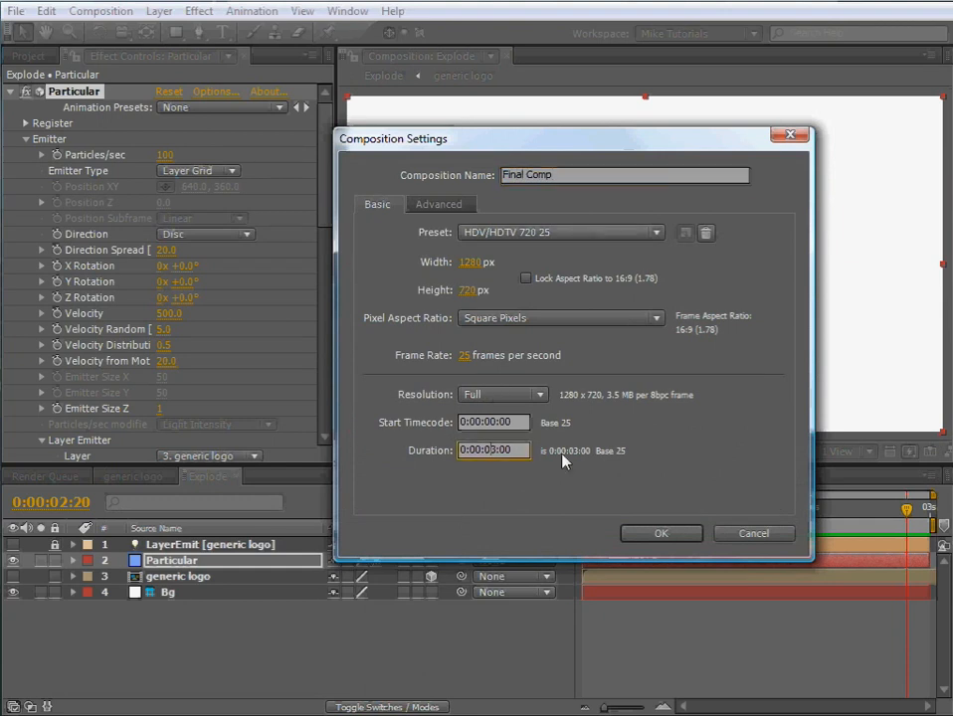
pyautogui.write('8')
pyautogui.click(639, 529)
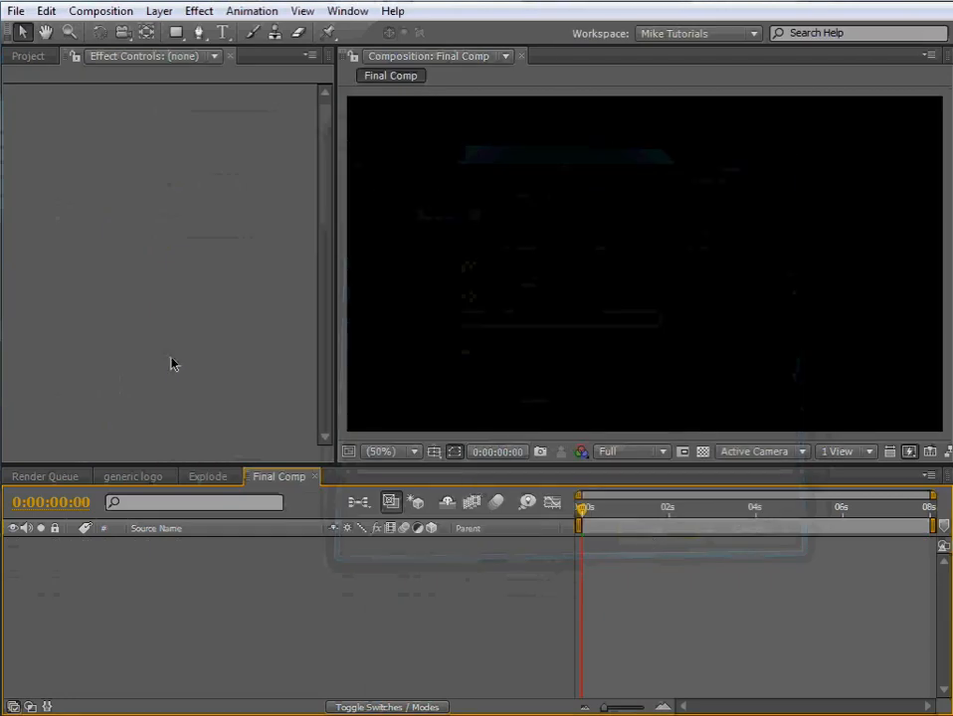
# - Create a white solid named BG at composition size, 1280 × 720, in Final Comp
pyautogui.click(159, 11)
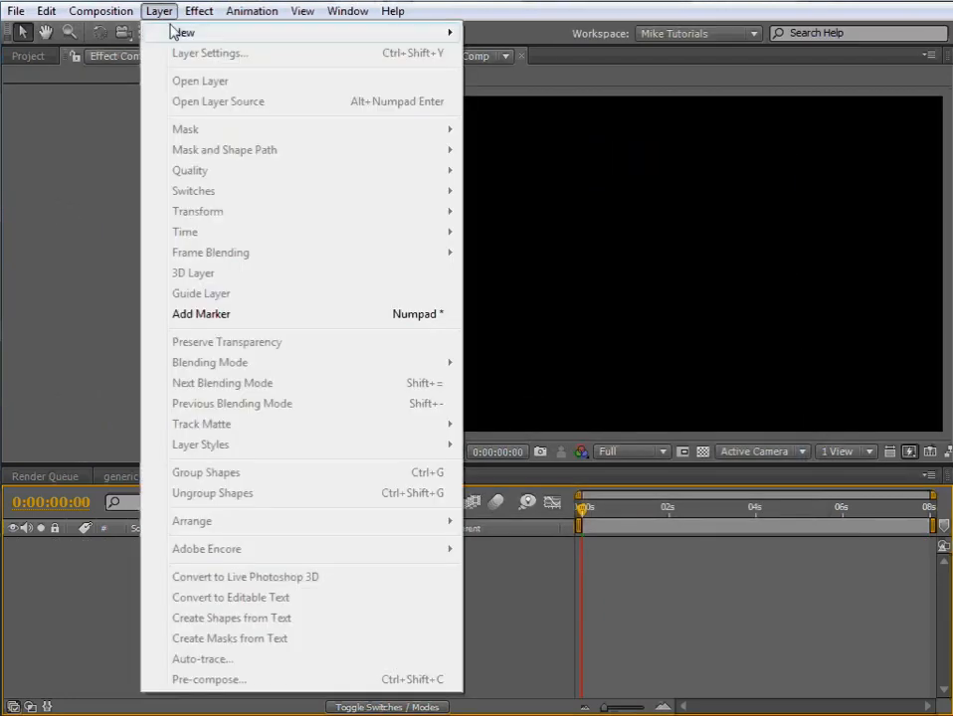
pyautogui.moveTo(251, 38)
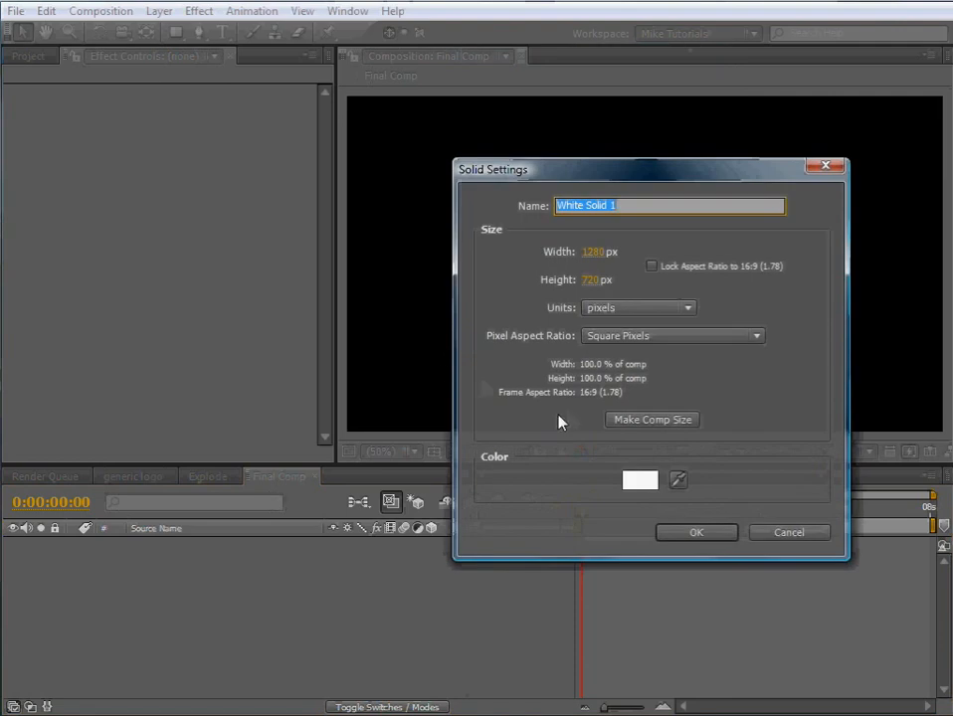
pyautogui.write('BG')
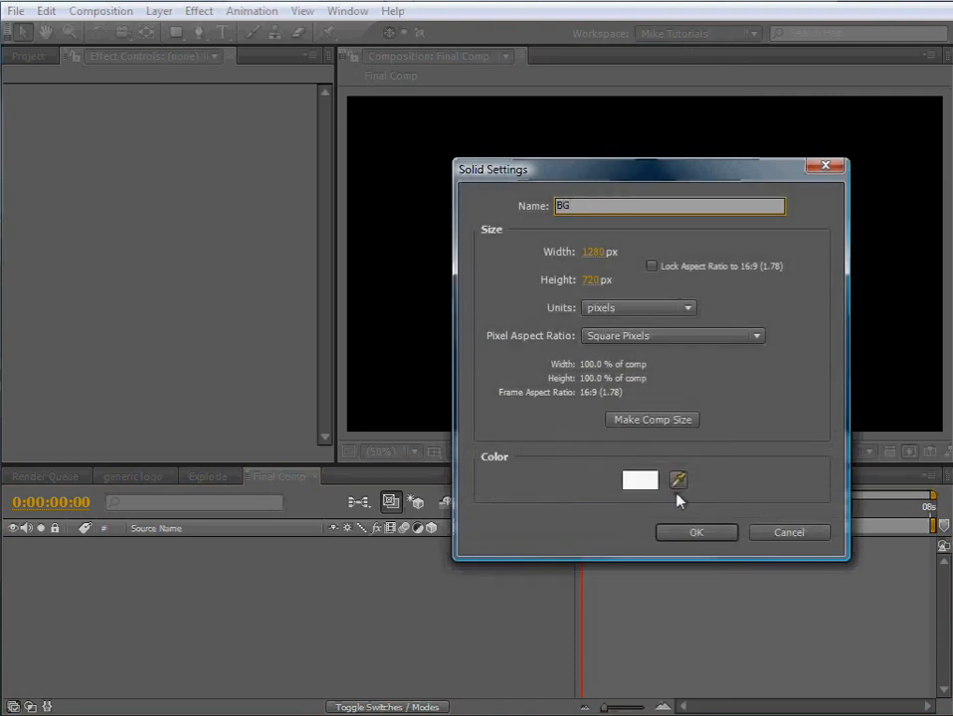
pyautogui.click(636, 419)
pyautogui.click(694, 534)
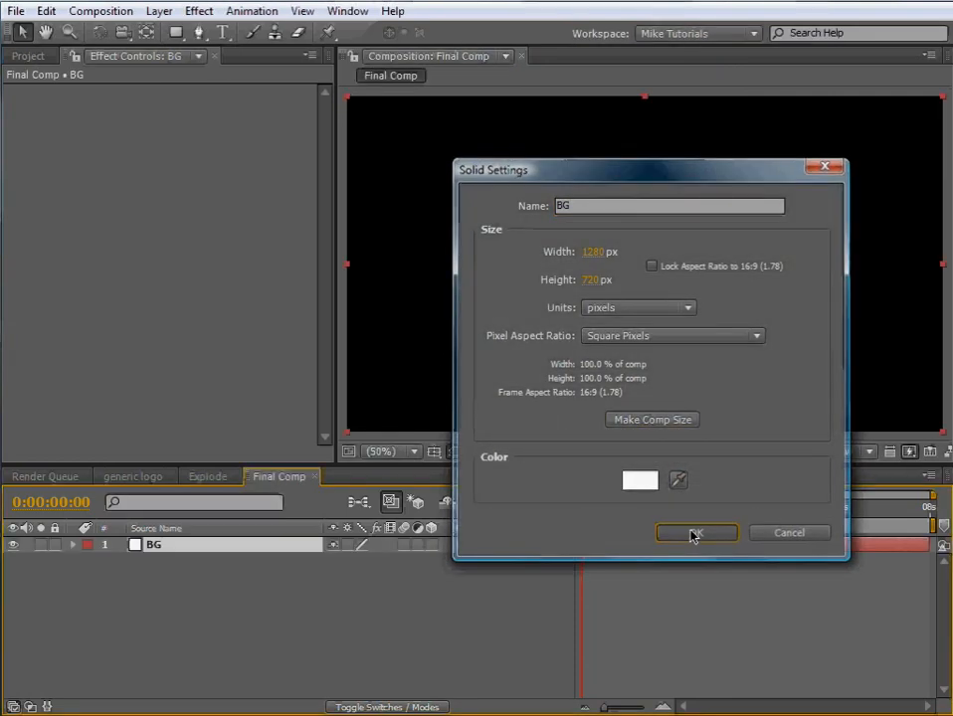
# - Add the Explode composition above BG in Final Comp, time-reverse it and preview the result
pyautogui.click(43, 60)
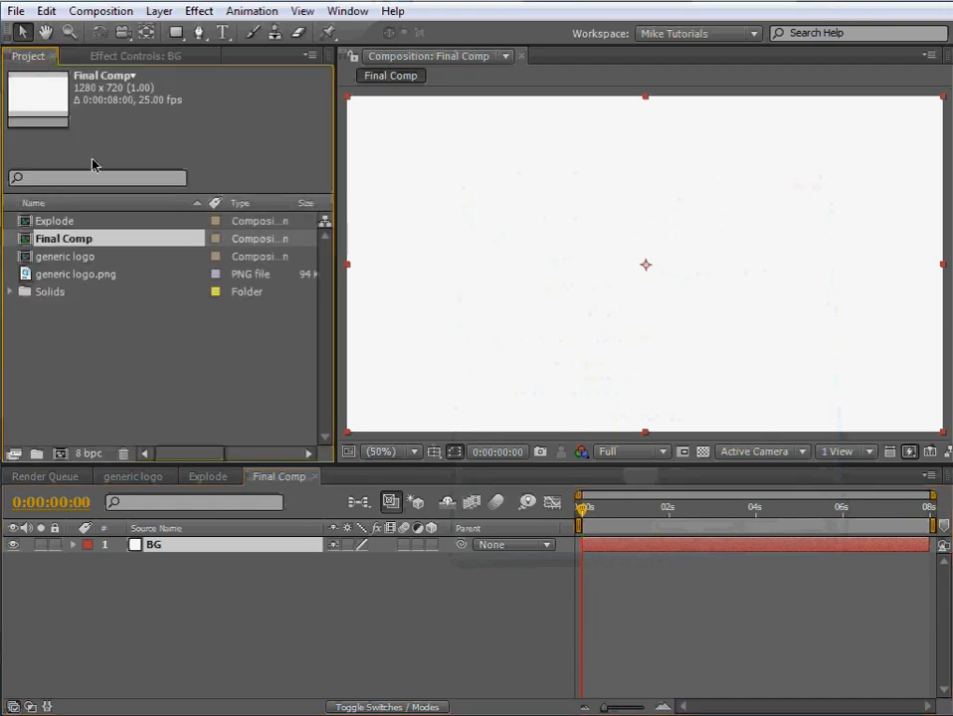
pyautogui.click(56, 222)
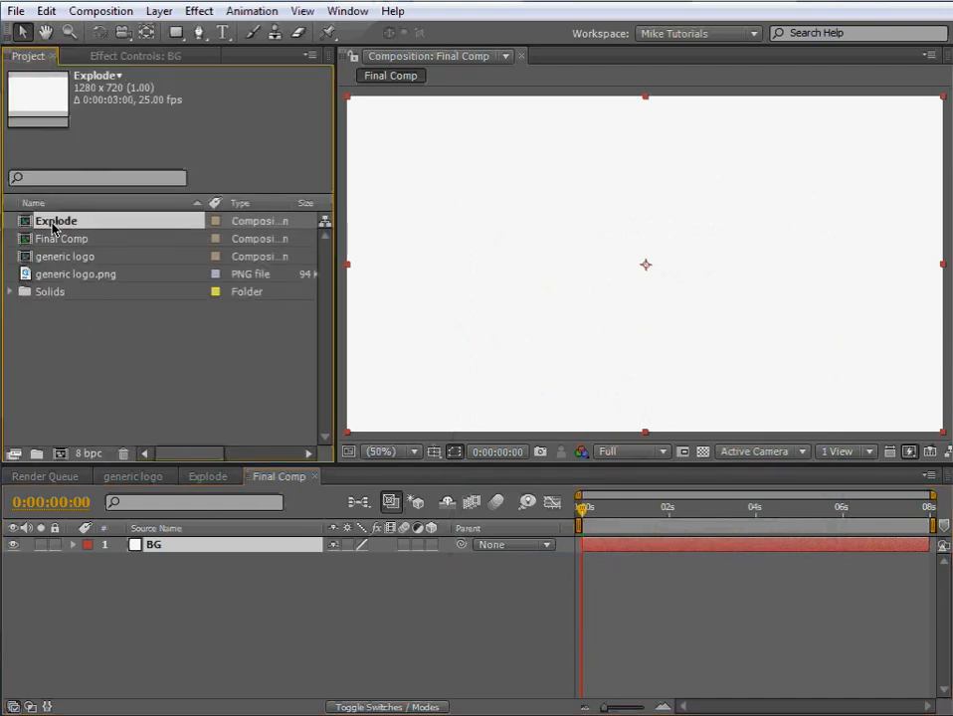
pyautogui.moveTo(56, 227); pyautogui.dragTo(154, 550)
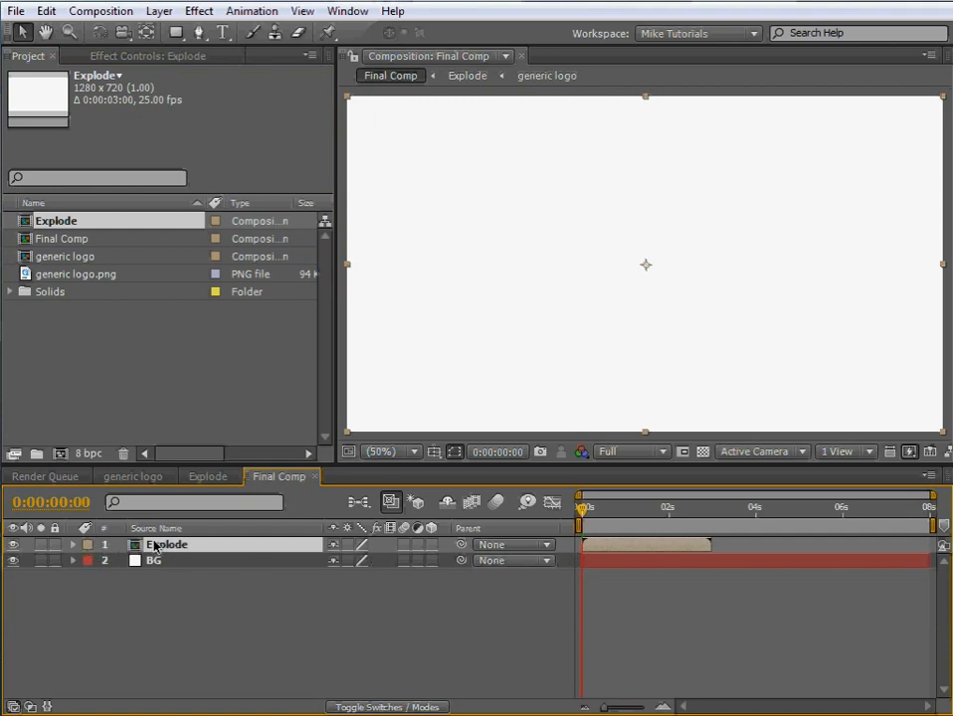
pyautogui.rightClick(167, 550)
pyautogui.moveTo(280, 360)
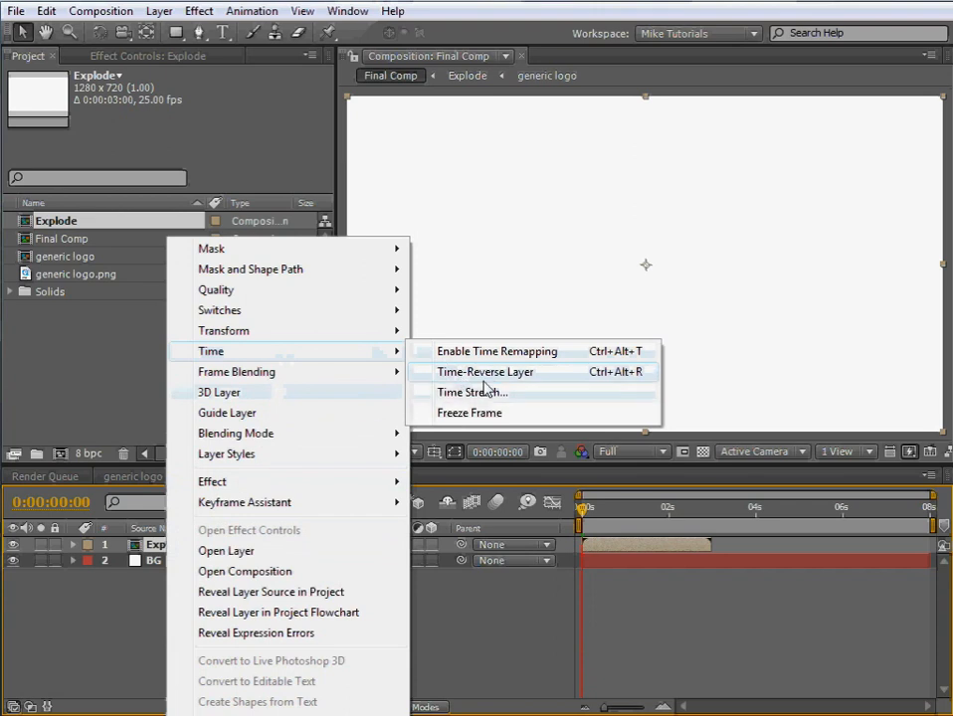
pyautogui.click(486, 375)
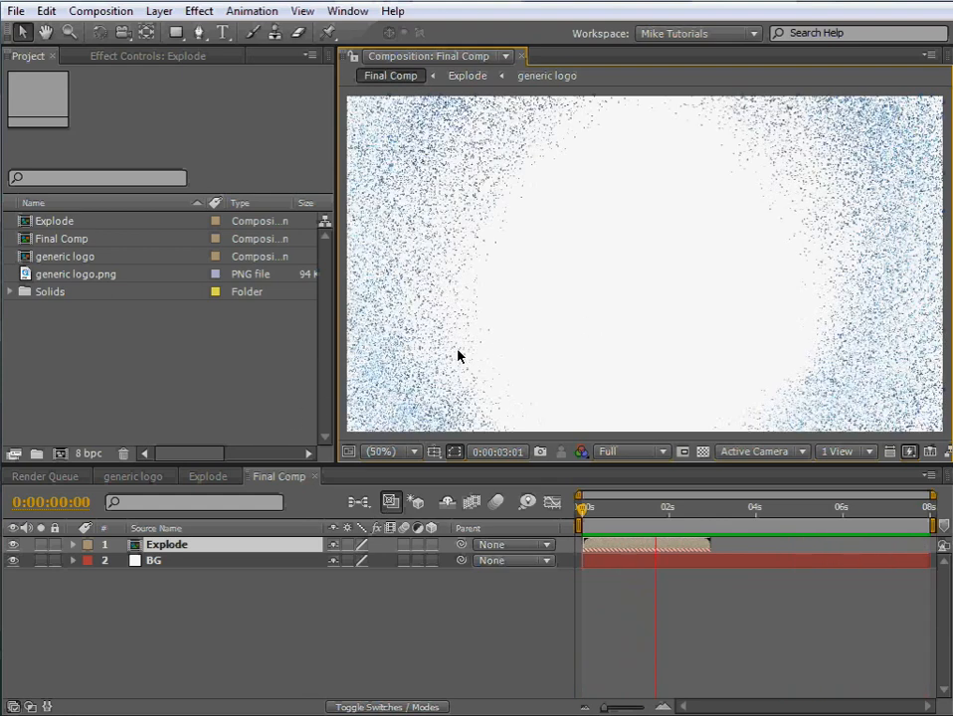
pyautogui.press('space')
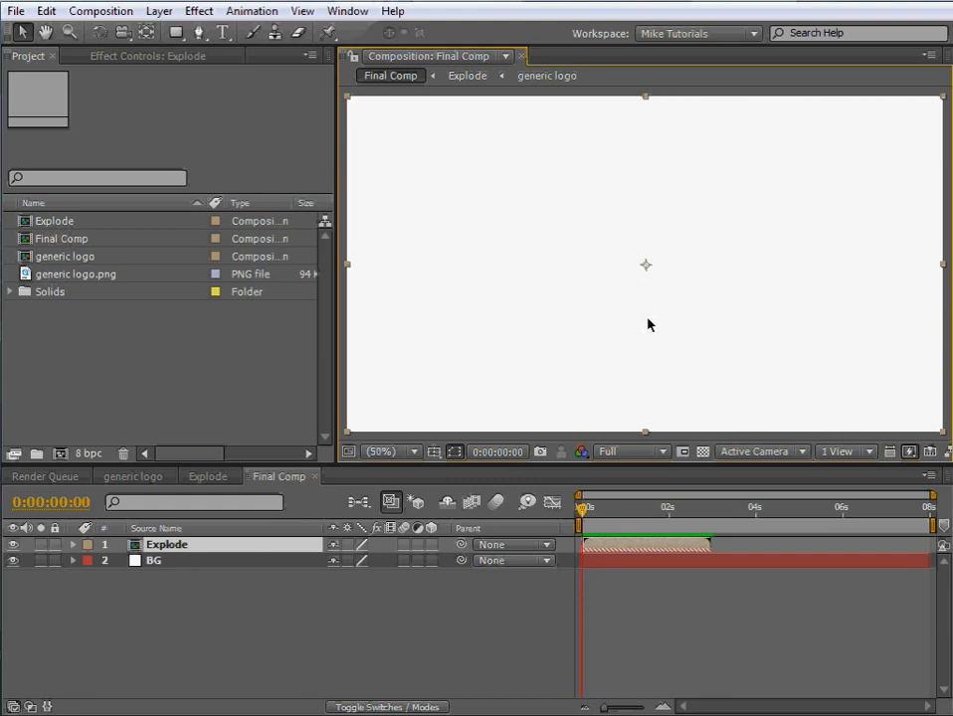
# - Add the generic logo composition as the topmost layer of Final Comp and trim its start to 0:00:03:00
pyautogui.moveTo(58, 258); pyautogui.dragTo(139, 545)
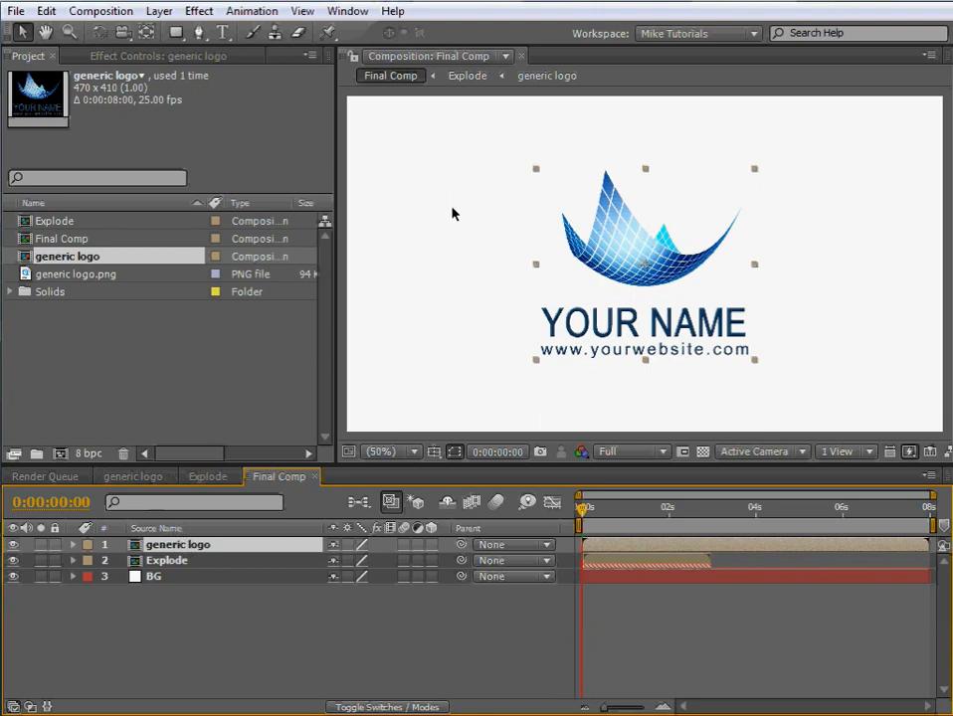
pyautogui.moveTo(601, 547); pyautogui.dragTo(712, 545)
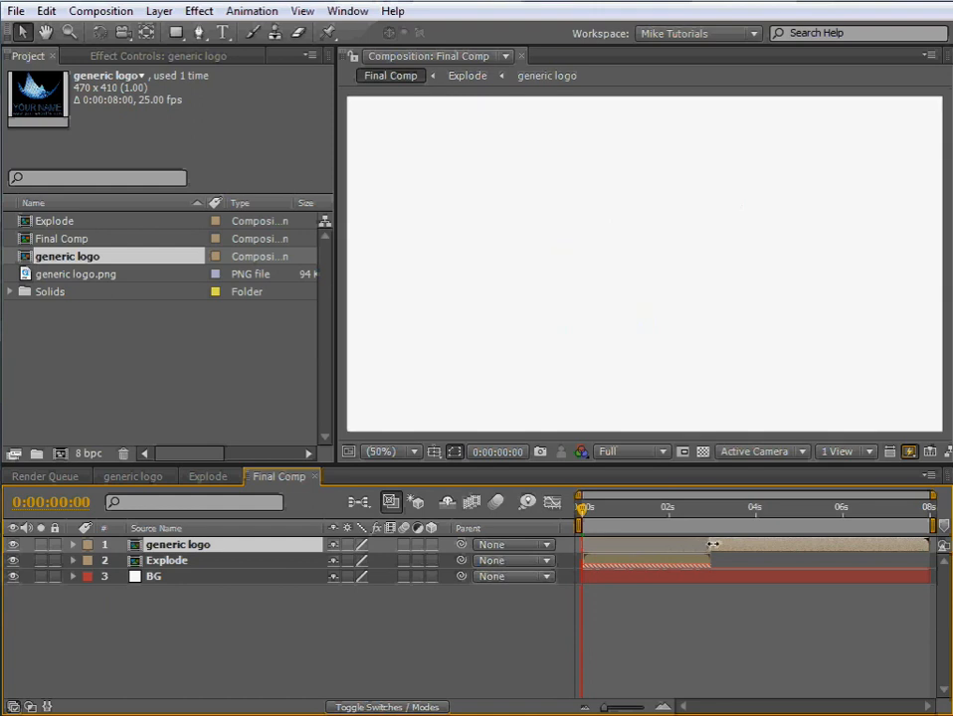
pyautogui.click(709, 513)
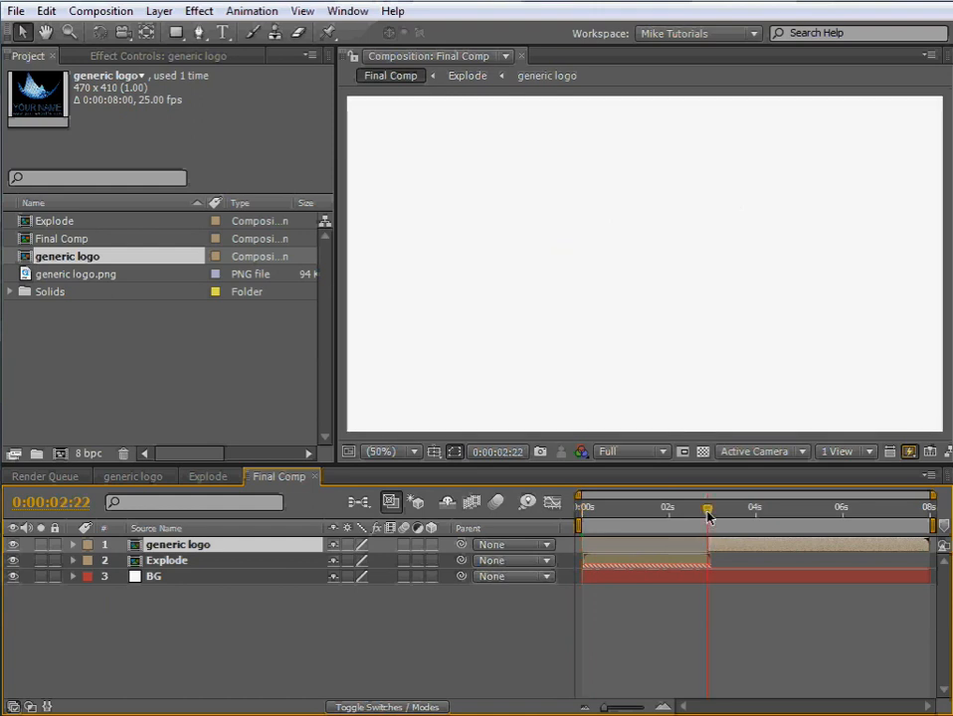
pyautogui.click(663, 707)
pyautogui.click(662, 708)
pyautogui.click(663, 707)
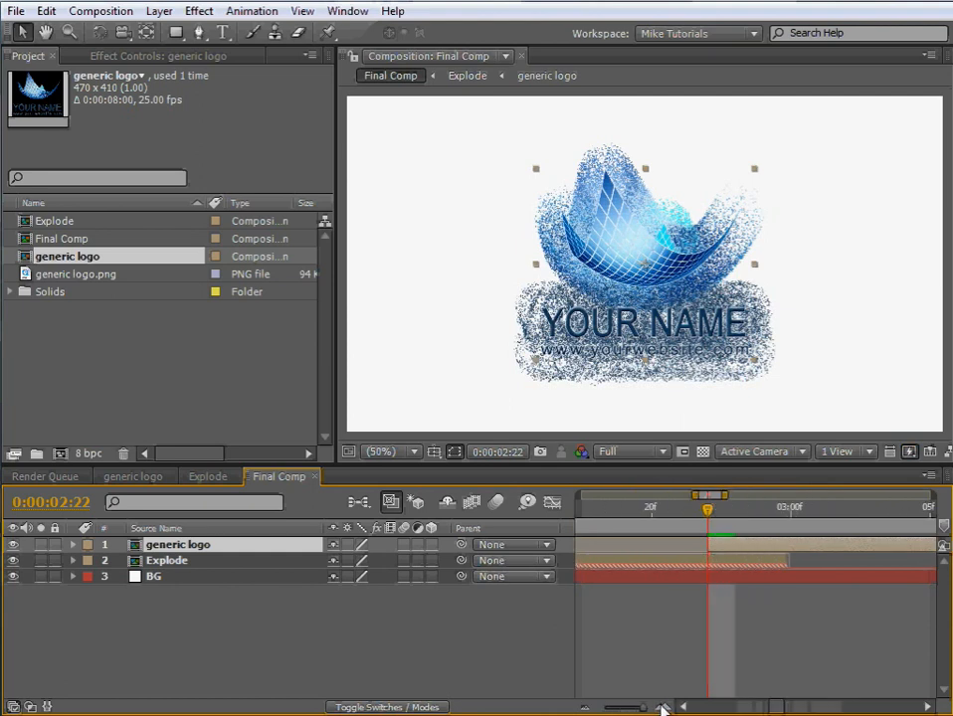
pyautogui.moveTo(704, 548); pyautogui.dragTo(783, 549)
# - Examine the particles-to-logo transition frame by frame around 0:00:03:00 and preview the full animation
pyautogui.click(781, 513)
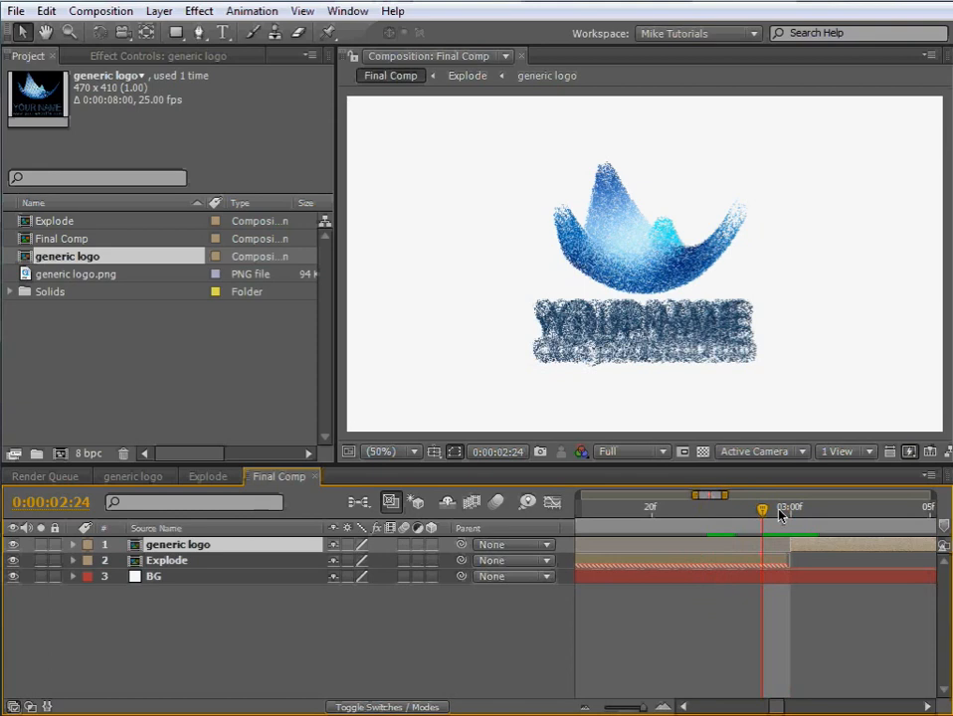
pyautogui.press('pagedown')
pyautogui.press('pageup')
pyautogui.press('pageup')
pyautogui.press('pageup')
pyautogui.press('pagedown')
pyautogui.press('pagedown')
pyautogui.press('pagedown')
pyautogui.press('pagedown')
pyautogui.press('pageup')
pyautogui.press('pageup')
pyautogui.press('pageup')
pyautogui.press('pageup')
pyautogui.press('pageup')
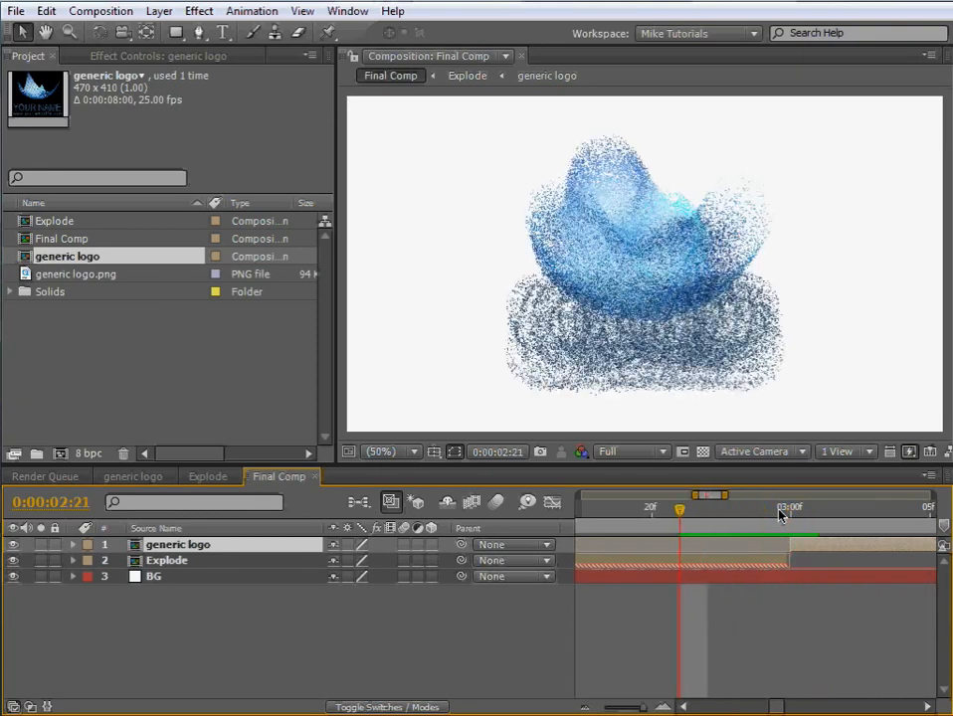
pyautogui.click(585, 709)
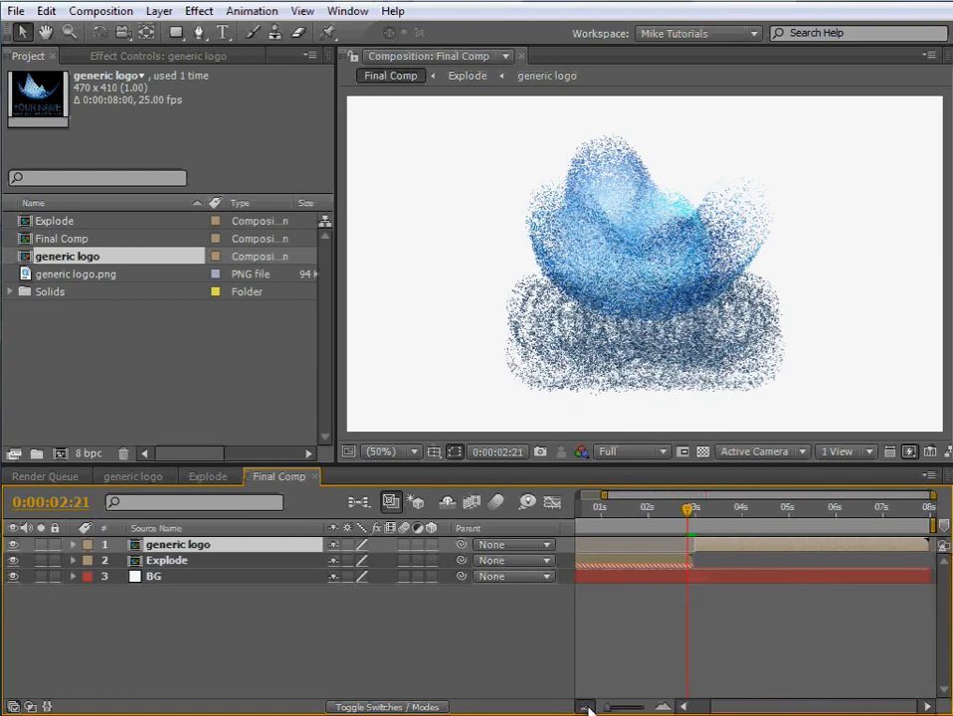
pyautogui.click(585, 709)
pyautogui.click(404, 330)
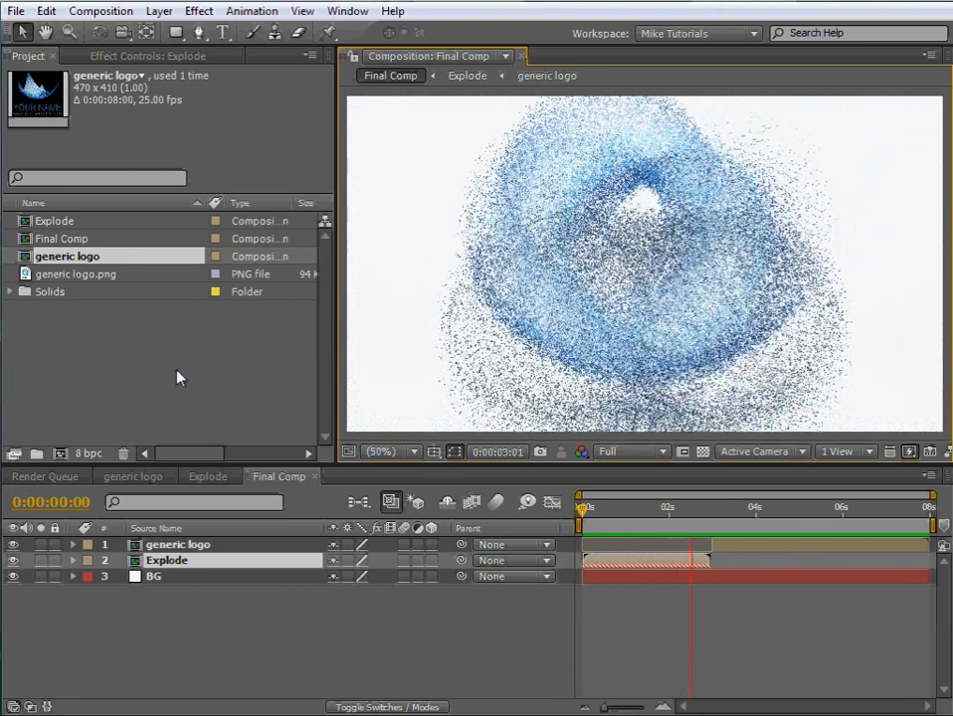
# - Create a white solid 600 px wide and 400 px high in Final Comp
pyautogui.click(159, 11)
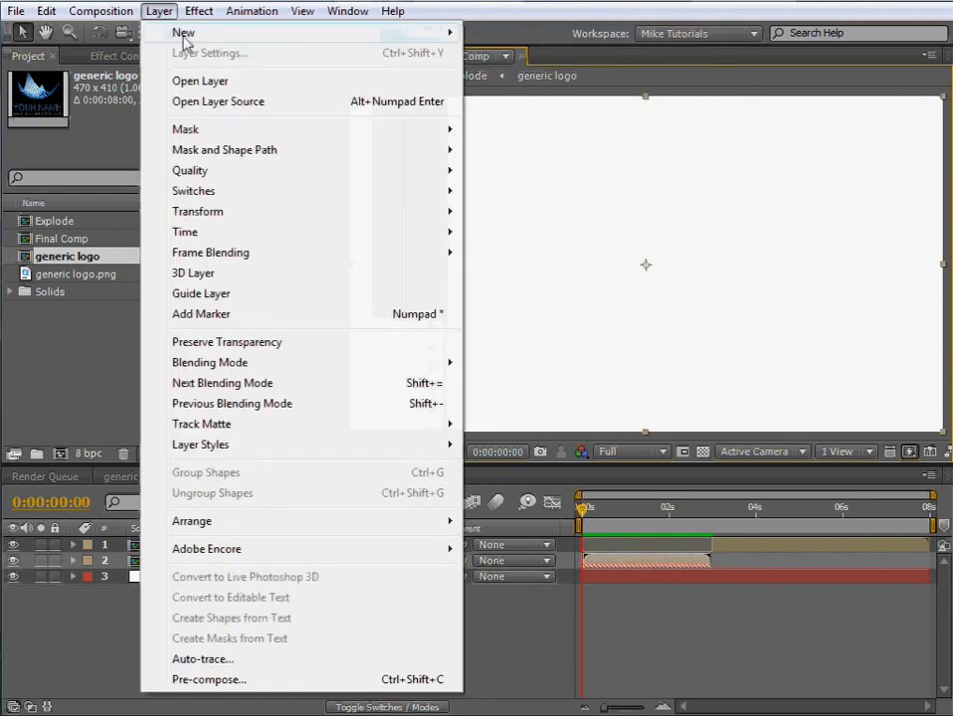
pyautogui.moveTo(295, 35)
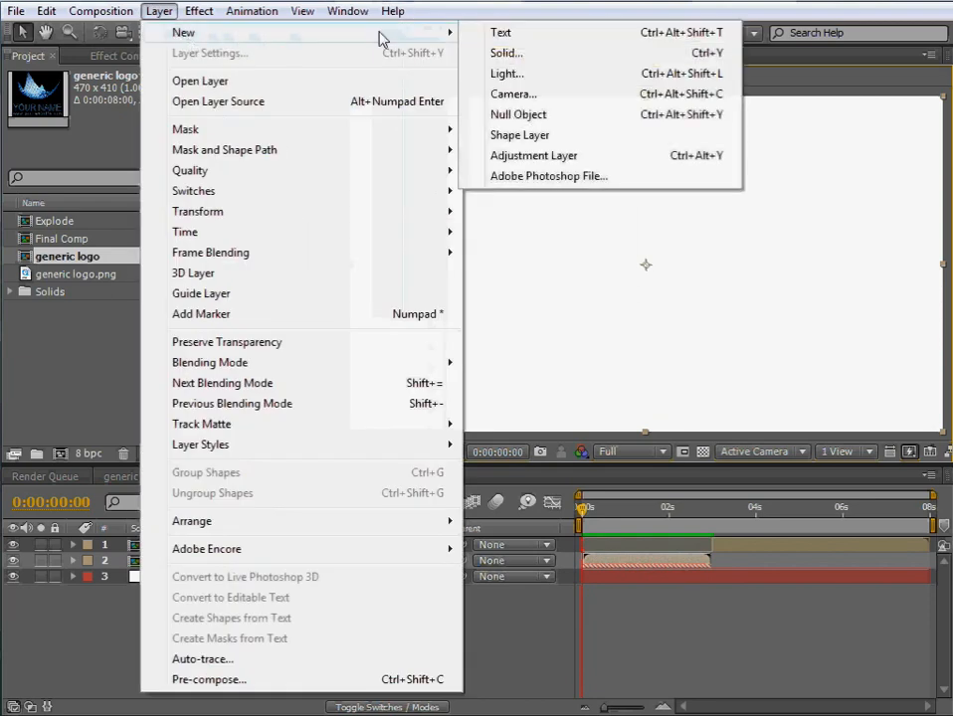
pyautogui.click(519, 55)
pyautogui.click(597, 253)
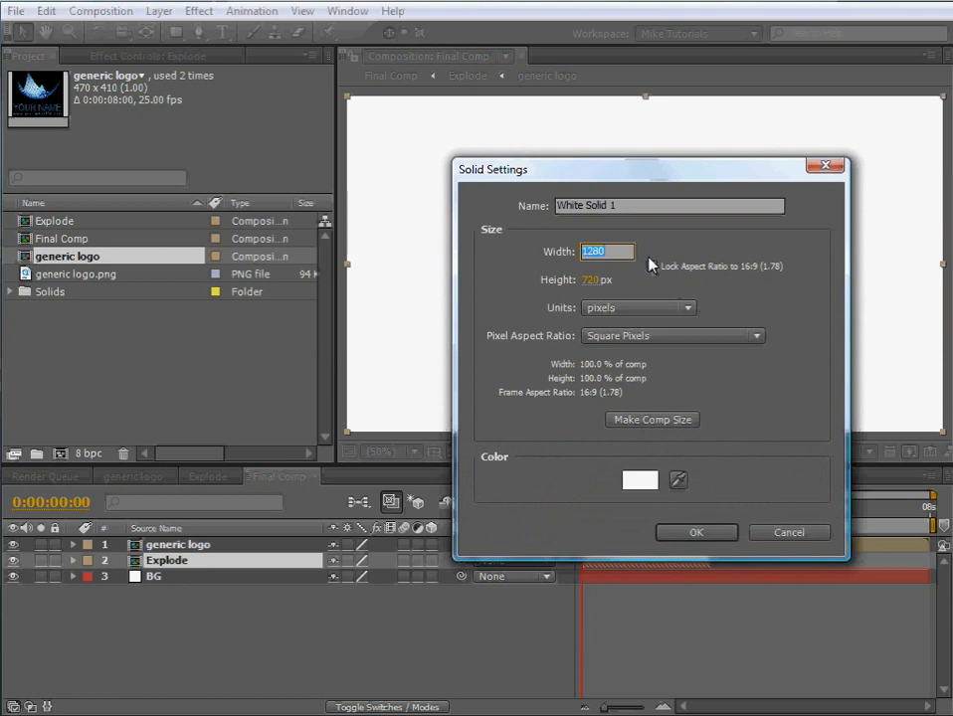
pyautogui.write('600')
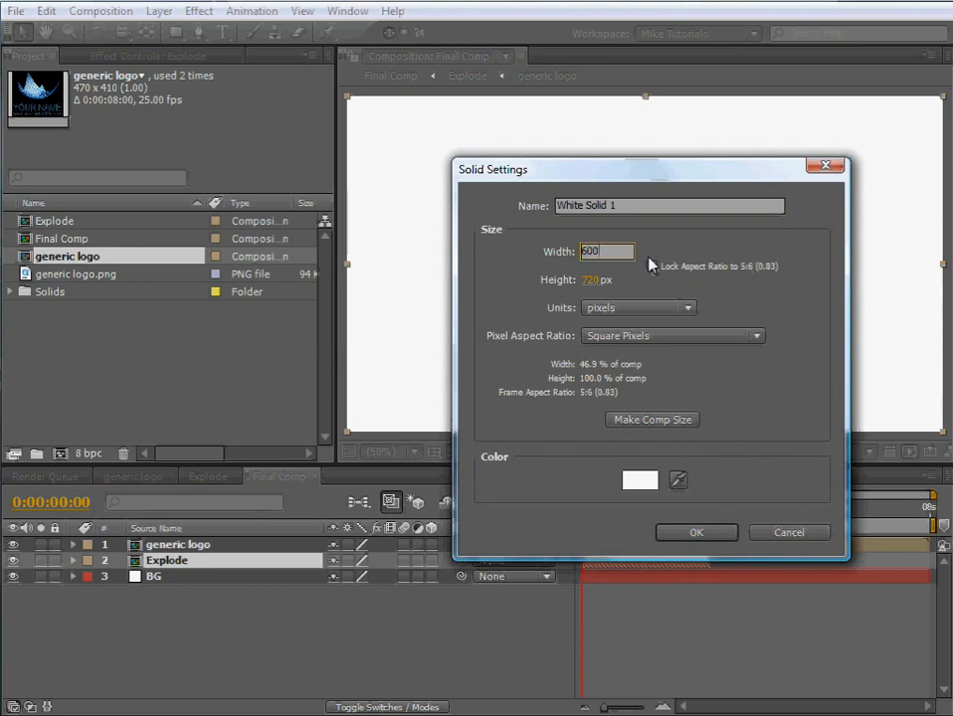
pyautogui.press('Tab')
pyautogui.write('400')
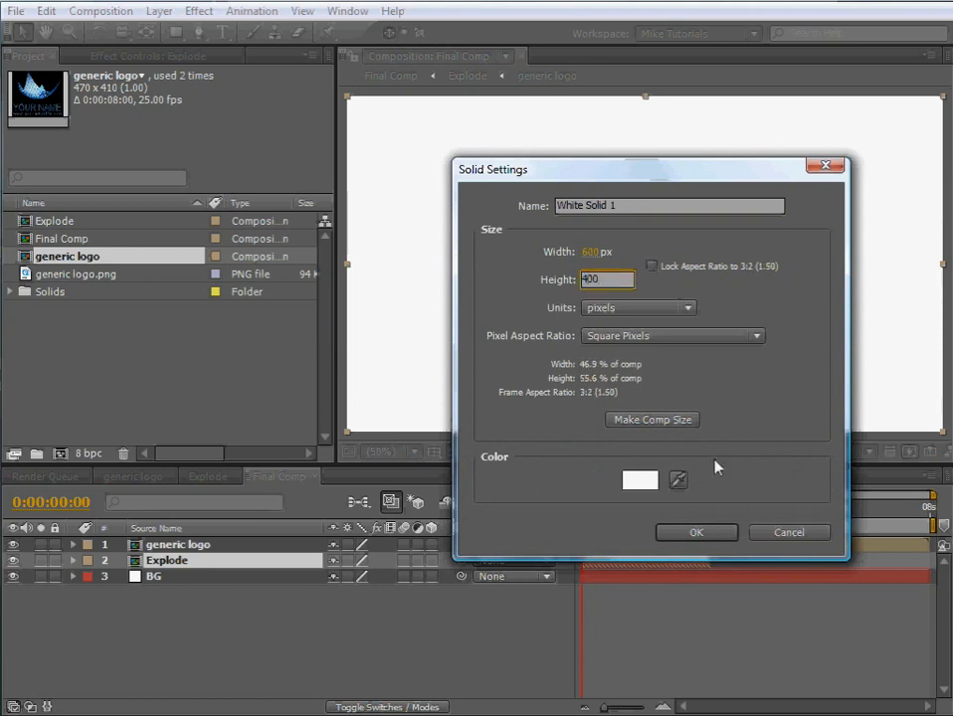
pyautogui.click(697, 534)
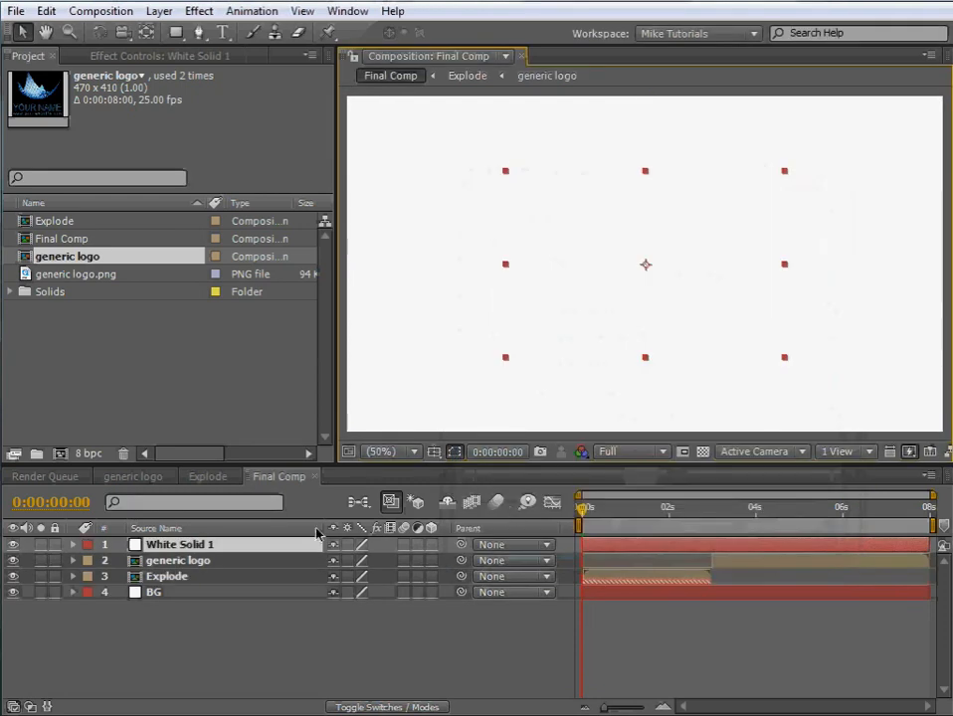
# - Move the 600 × 400 white solid directly beneath the generic logo layer and show the layer mode and track matte columns
pyautogui.moveTo(171, 547); pyautogui.dragTo(179, 579)
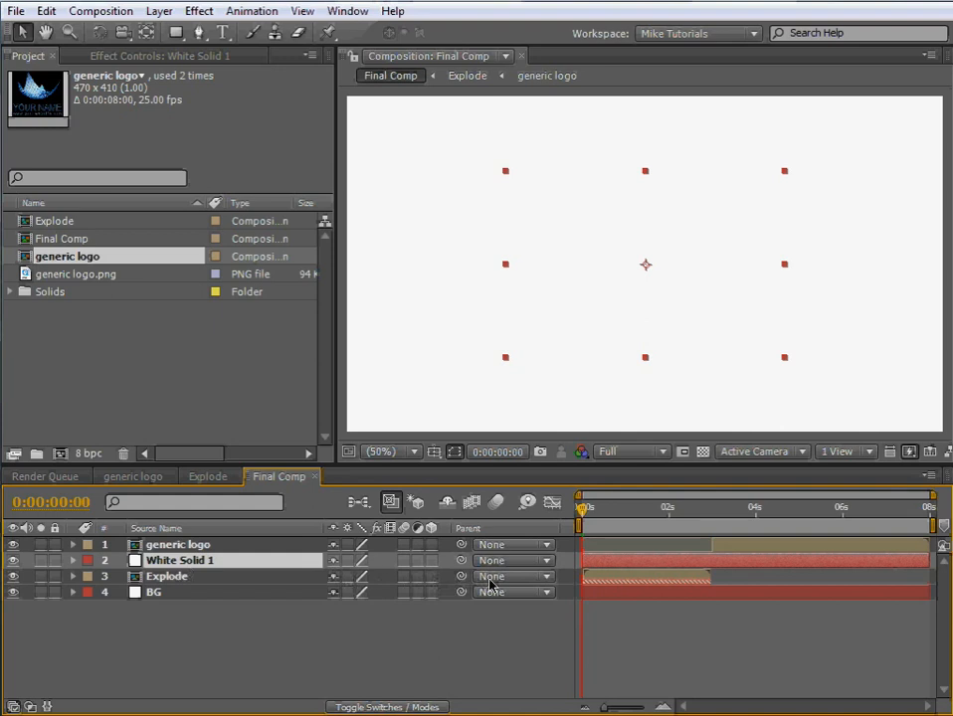
pyautogui.click(31, 706)
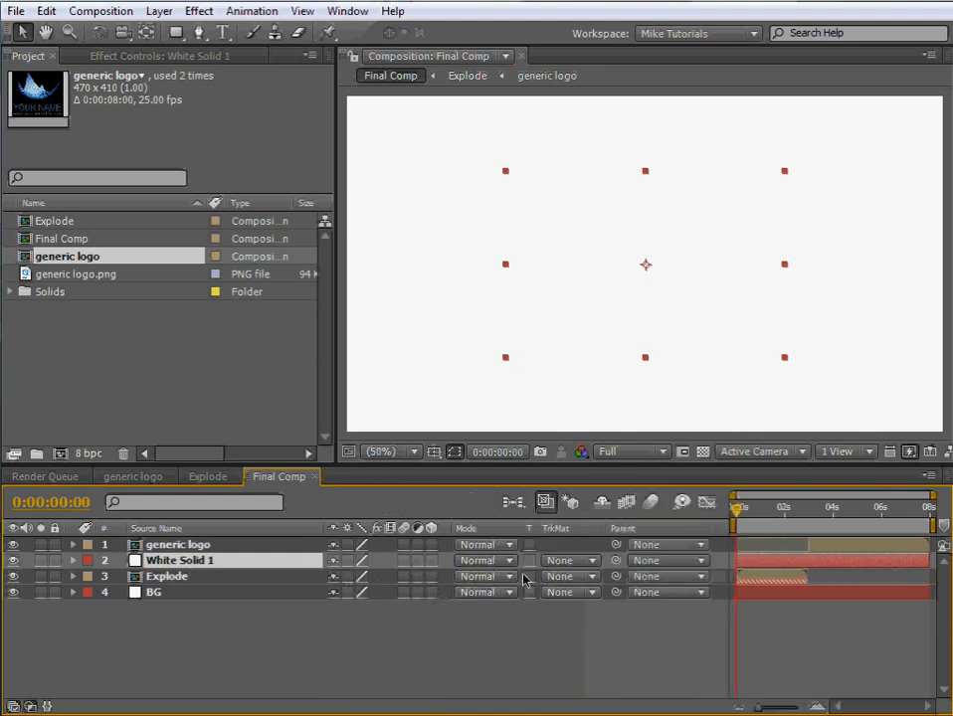
# - Set the Explode layer's track matte to Alpha Matte "White Solid 1" and go to 0:00:02:02 in Final Comp
pyautogui.click(589, 578)
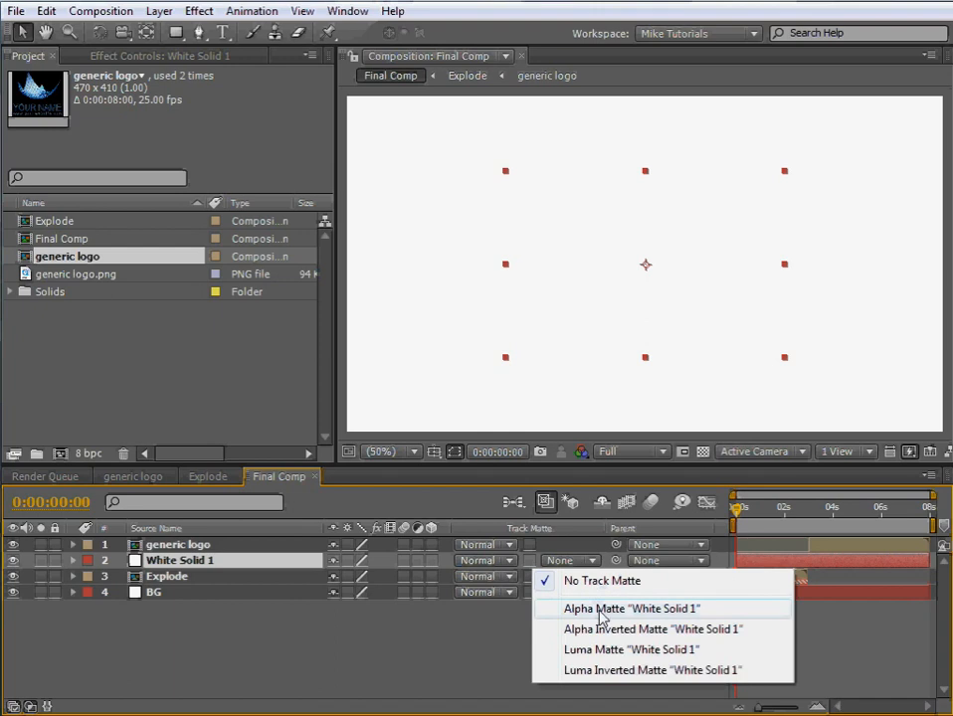
pyautogui.click(600, 613)
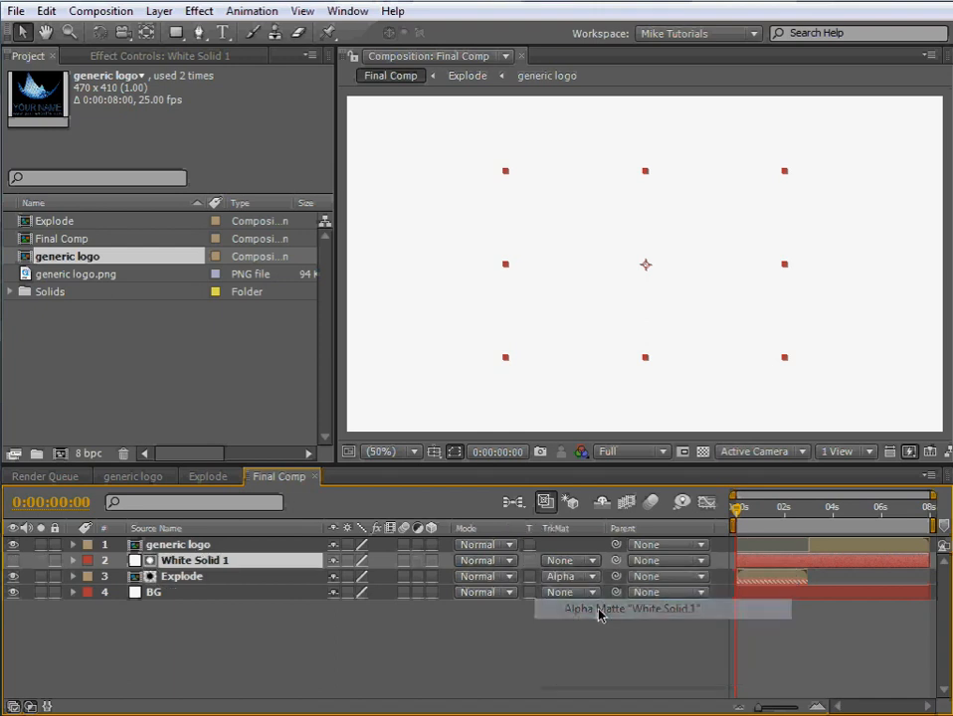
pyautogui.click(784, 526)
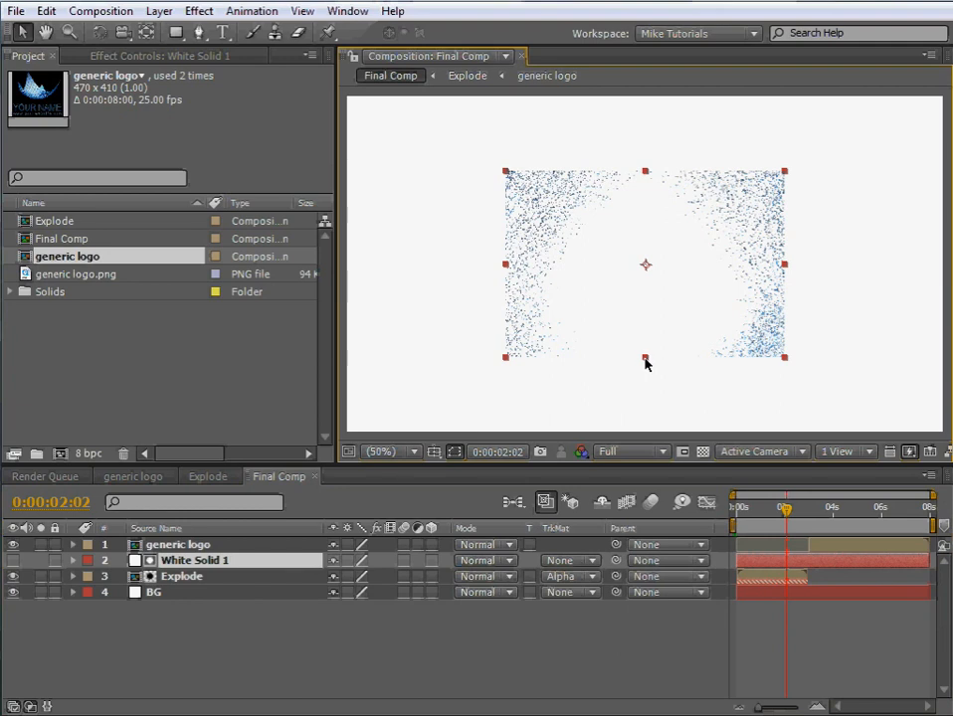
# - Enlarge the White Solid 1 matte in height and width about its centre, deselect it and preview the Final Comp animation
pyautogui.moveTo(645, 366)
pyautogui.mouseDown()
pyautogui.moveTo(647, 389)
pyautogui.moveTo(640, 385)
pyautogui.mouseUp()
pyautogui.press('Return')
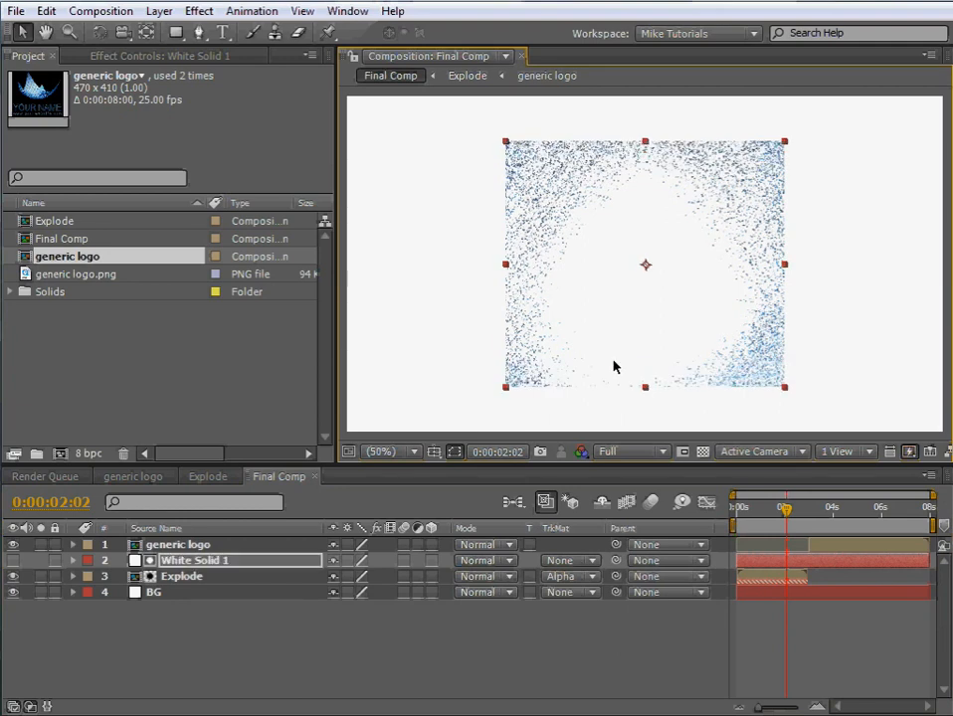
pyautogui.moveTo(506, 267); pyautogui.dragTo(466, 275)
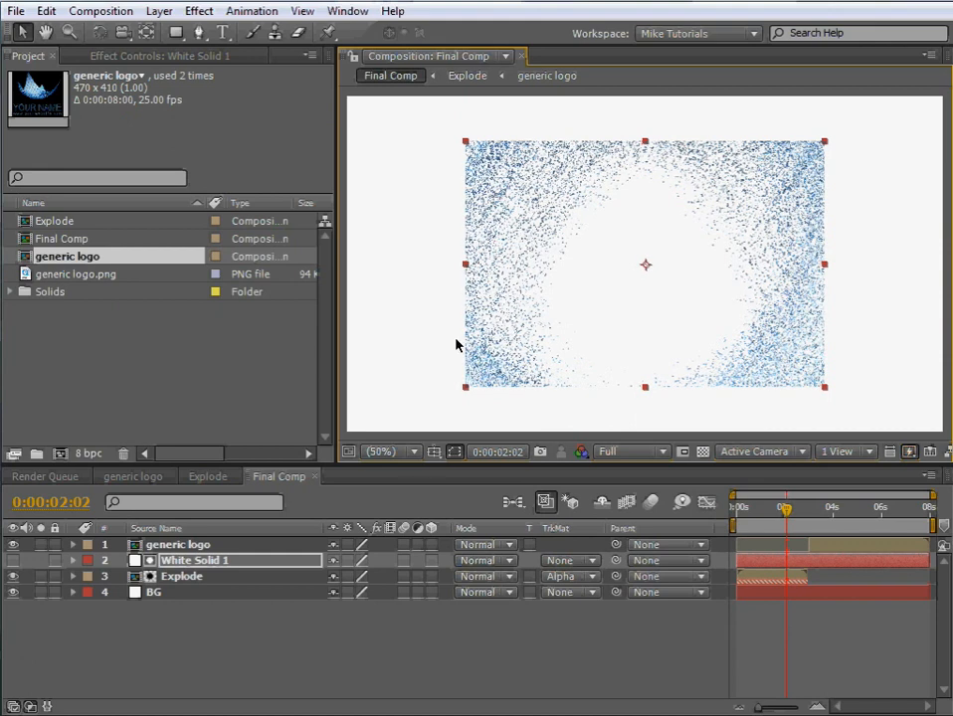
pyautogui.click(361, 638)
pyautogui.press('KP_0')
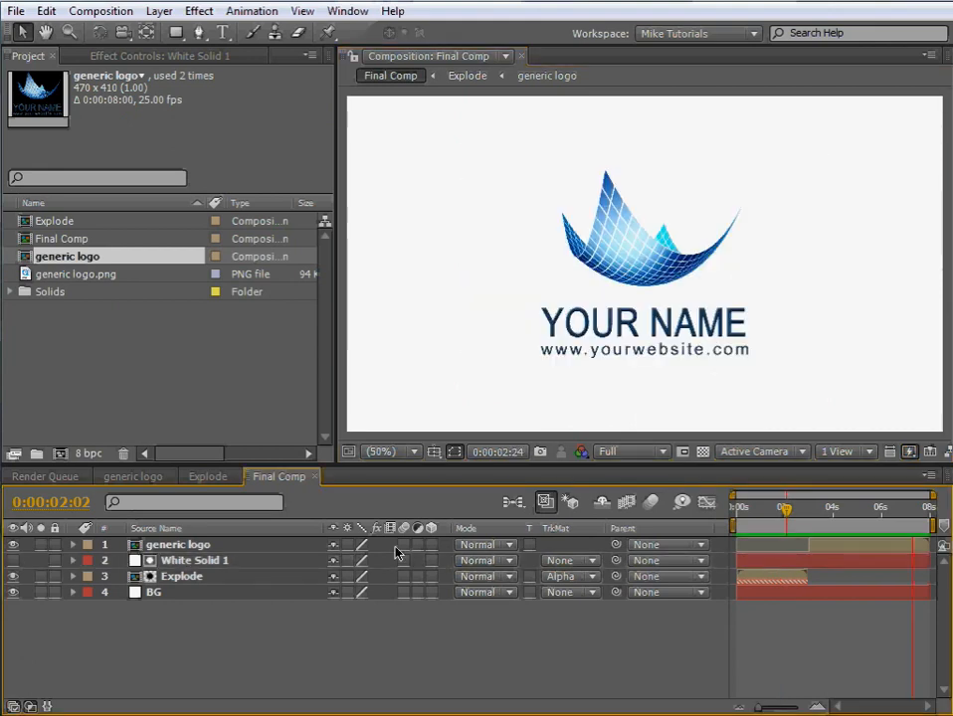